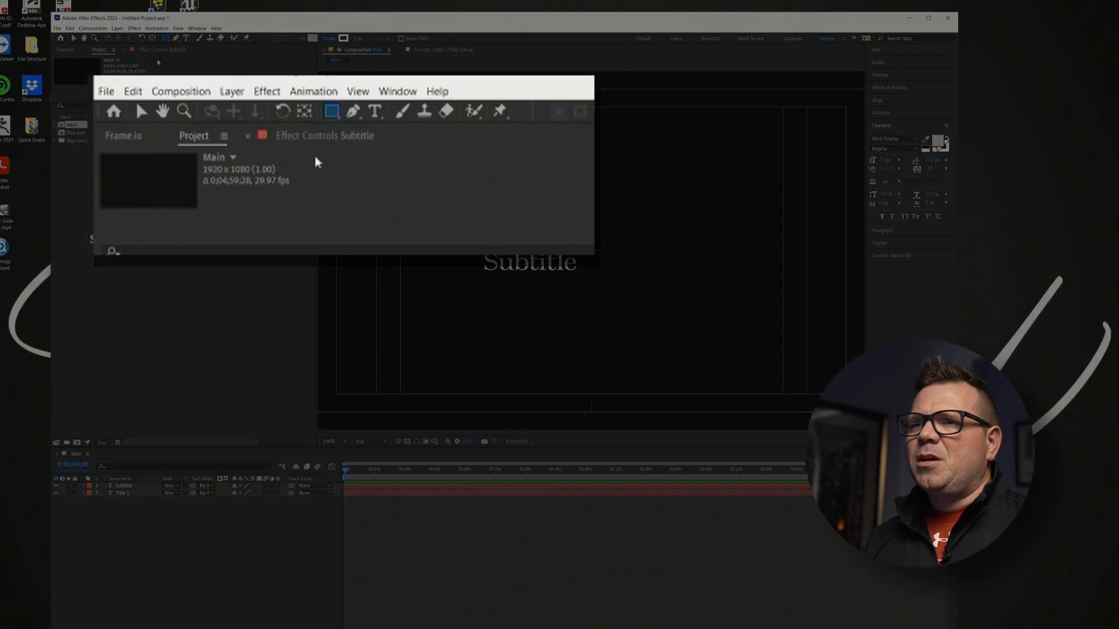
Step: Draw a rectangle shape on its own new layer, covering the TITLE 1 text in the composition
left_click(166, 39)
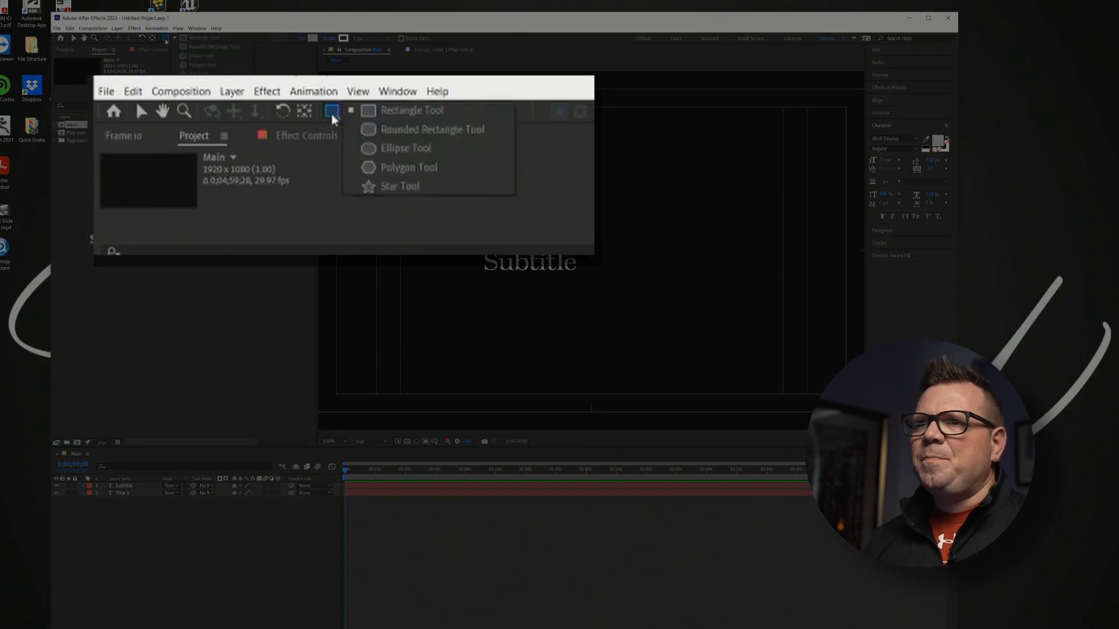
left_click(198, 40)
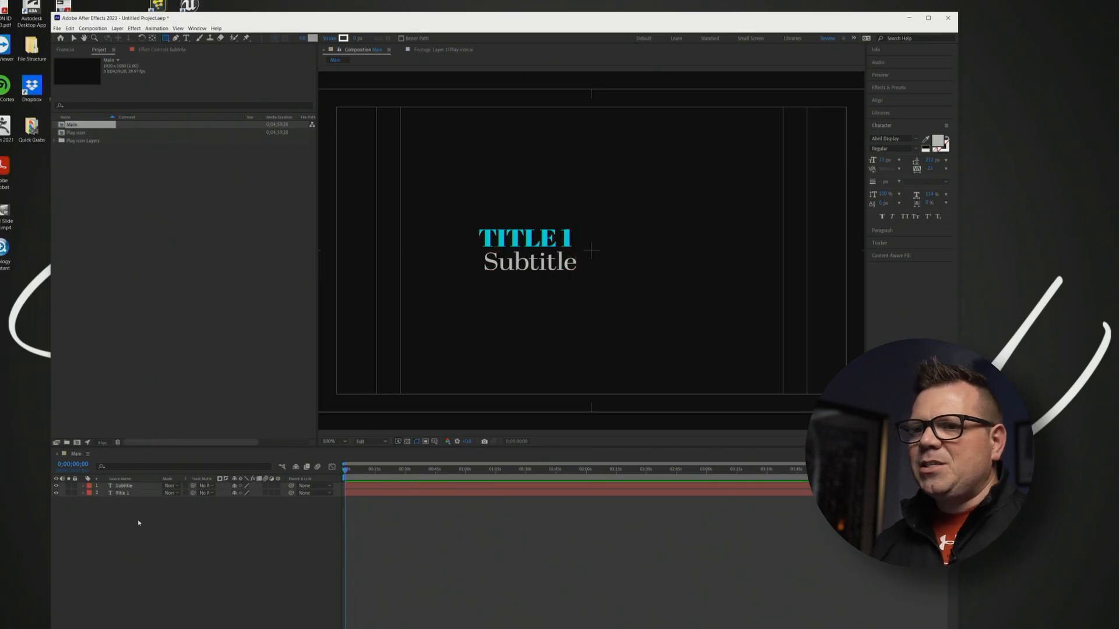
left_click(121, 539)
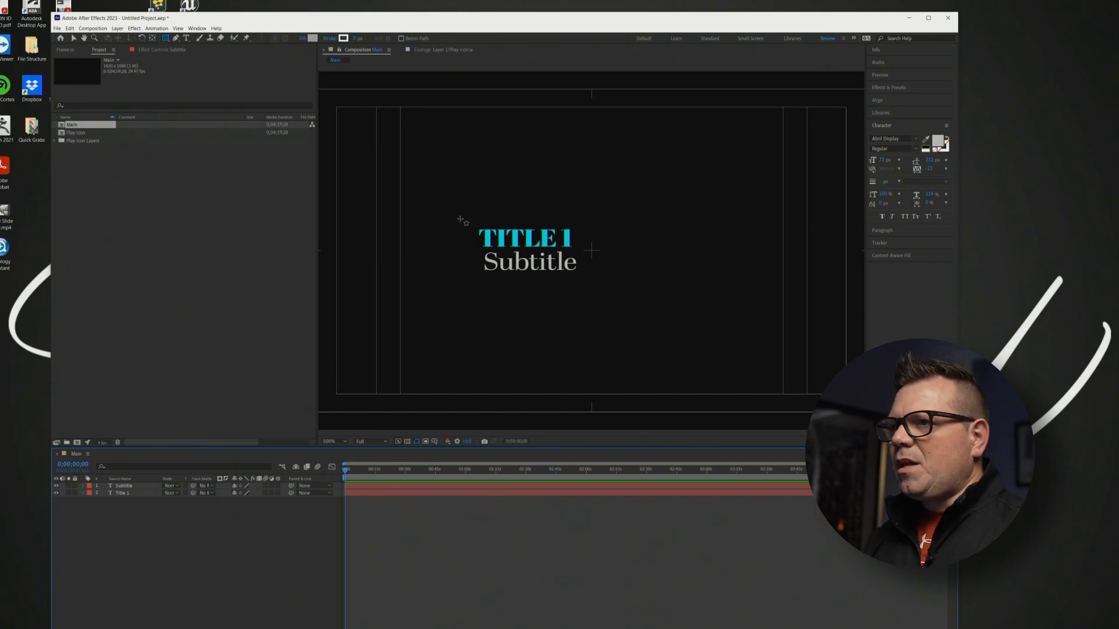
left_click_drag(458, 214, 592, 251)
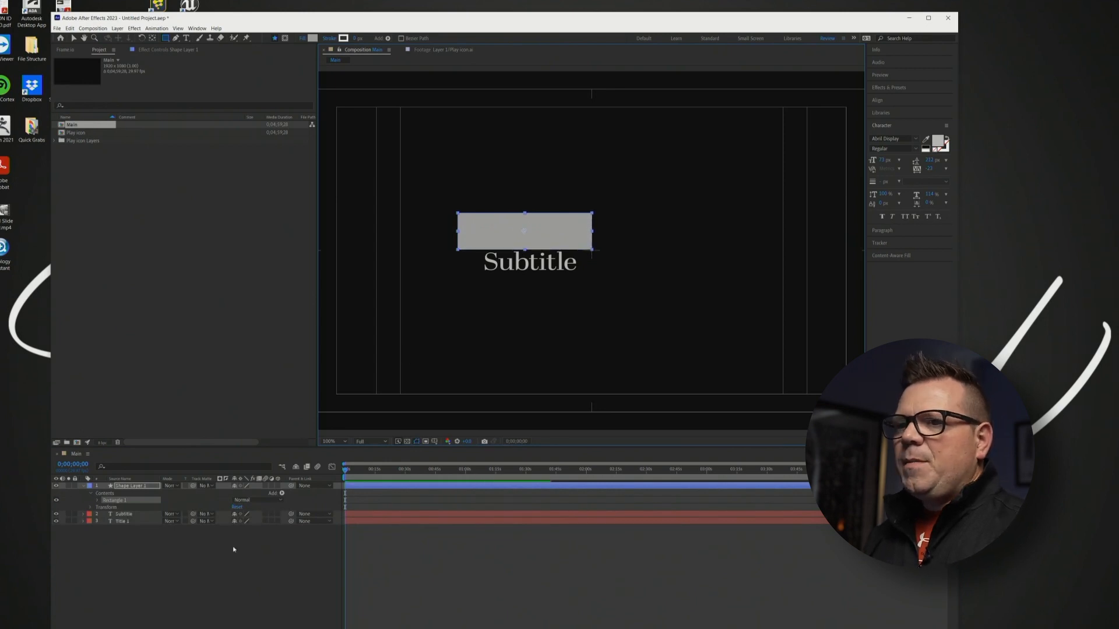
Step: Change the rectangle's fill colour to white
left_click(313, 38)
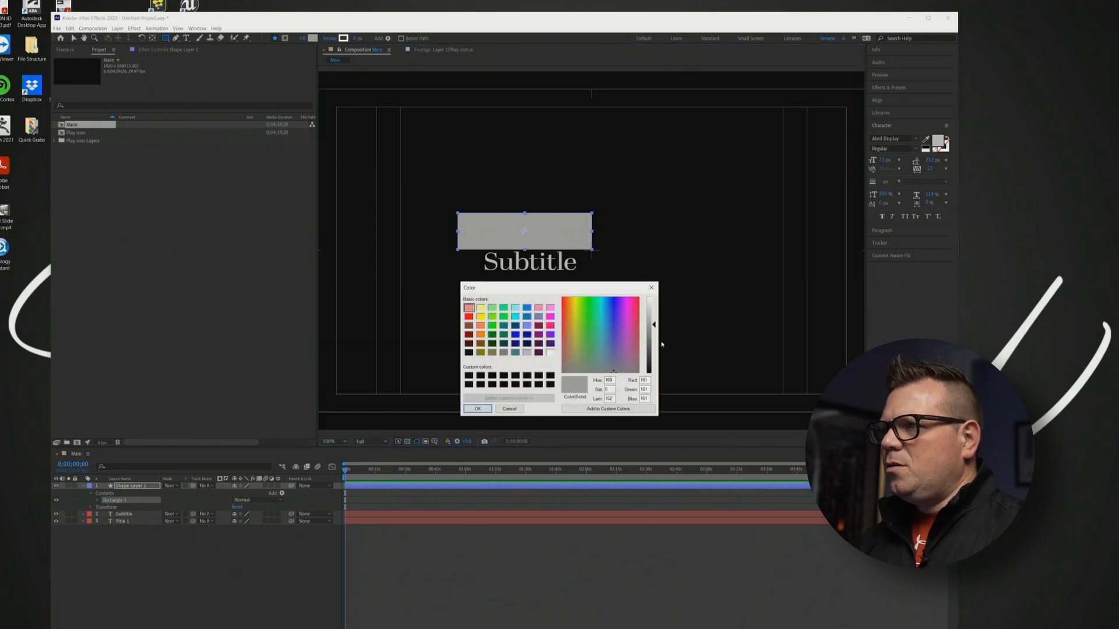
left_click(650, 298)
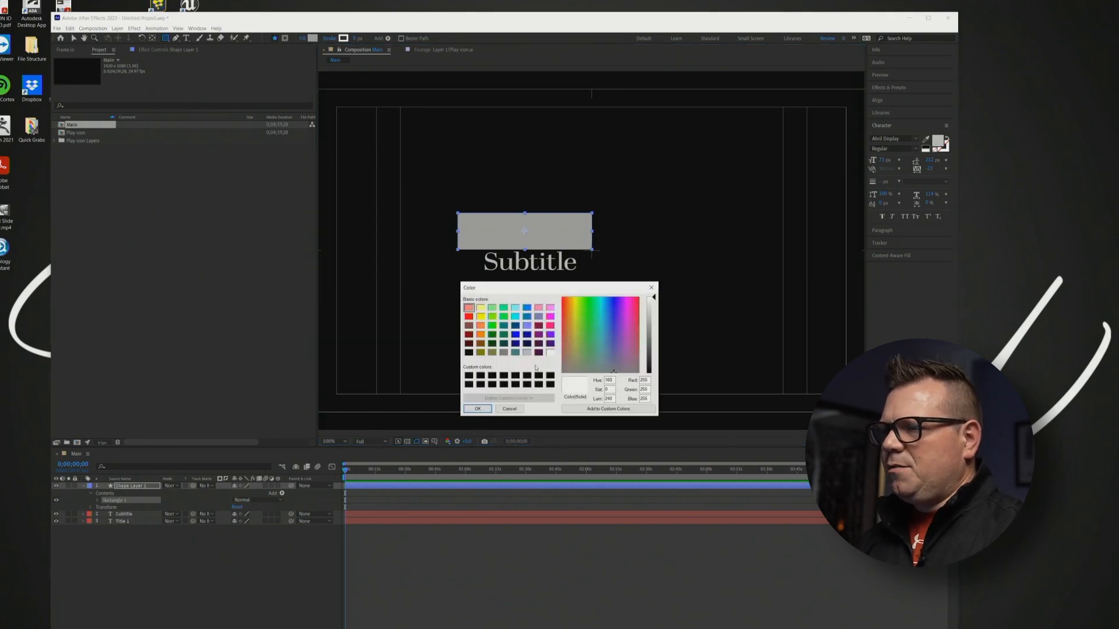
left_click(477, 409)
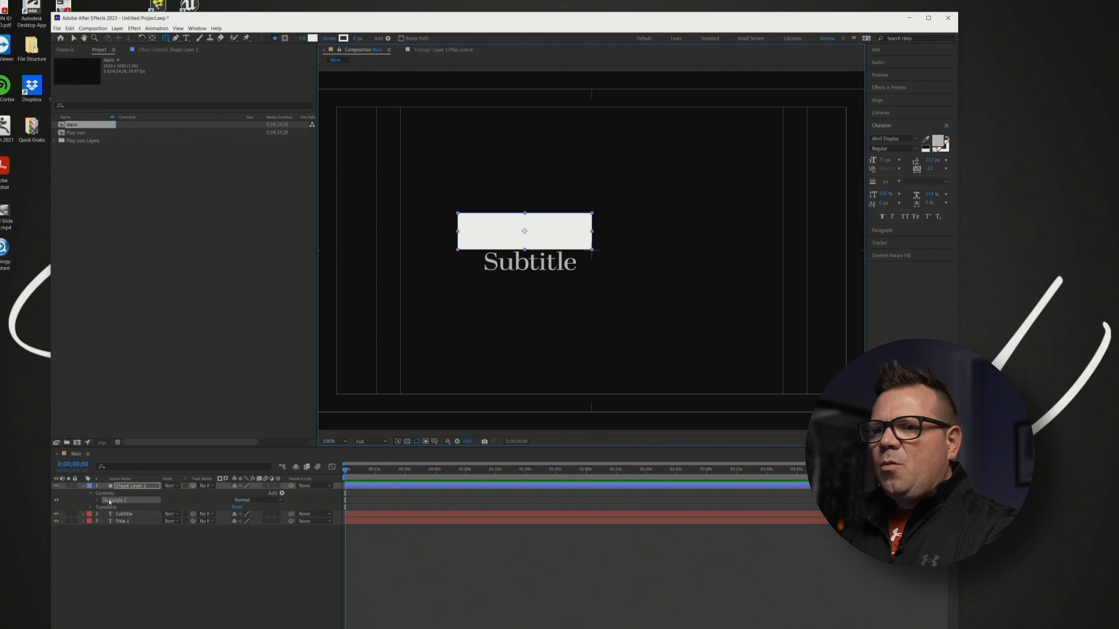
Step: Move the Title 1 layer above Subtitle, directly beneath Shape Layer 1, and collapse the shape layer's properties
left_click(123, 521)
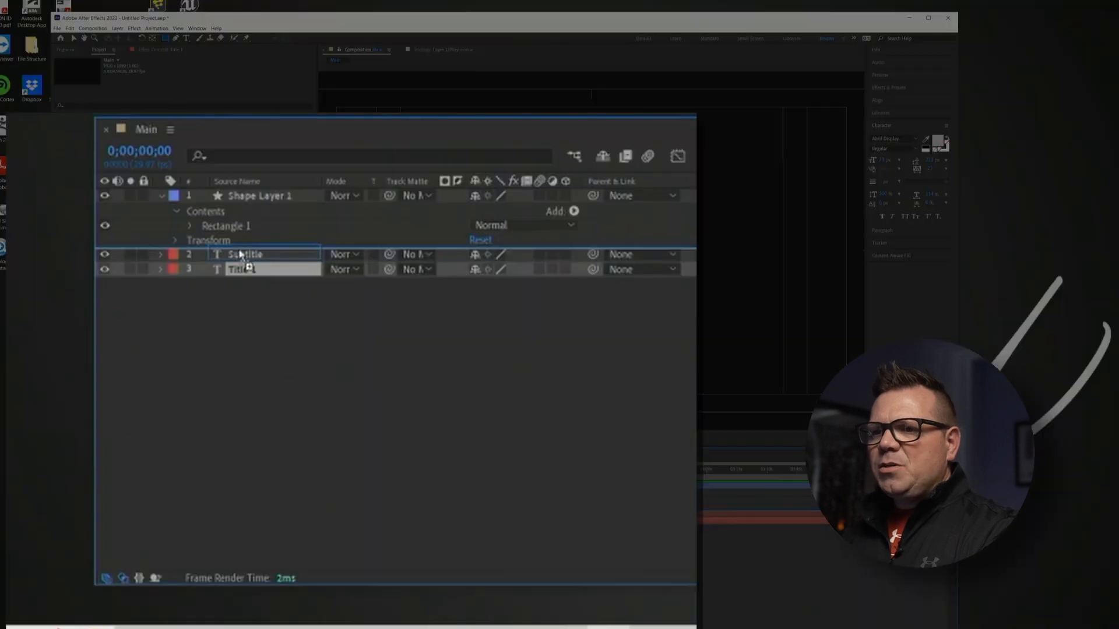
left_click_drag(240, 254, 241, 256)
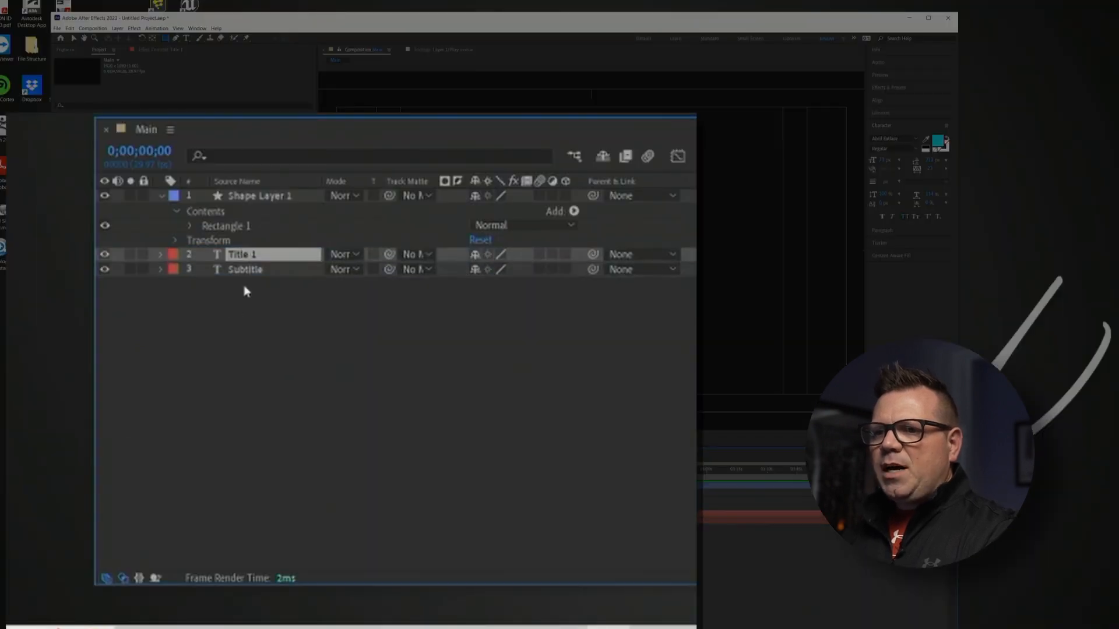
left_click(244, 198)
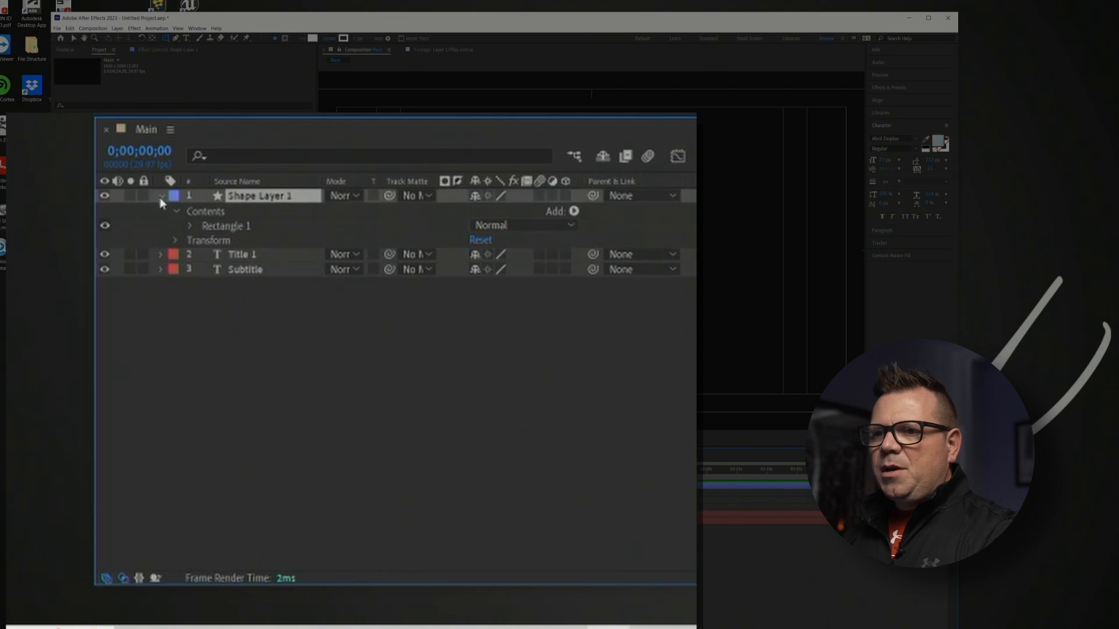
left_click(161, 196)
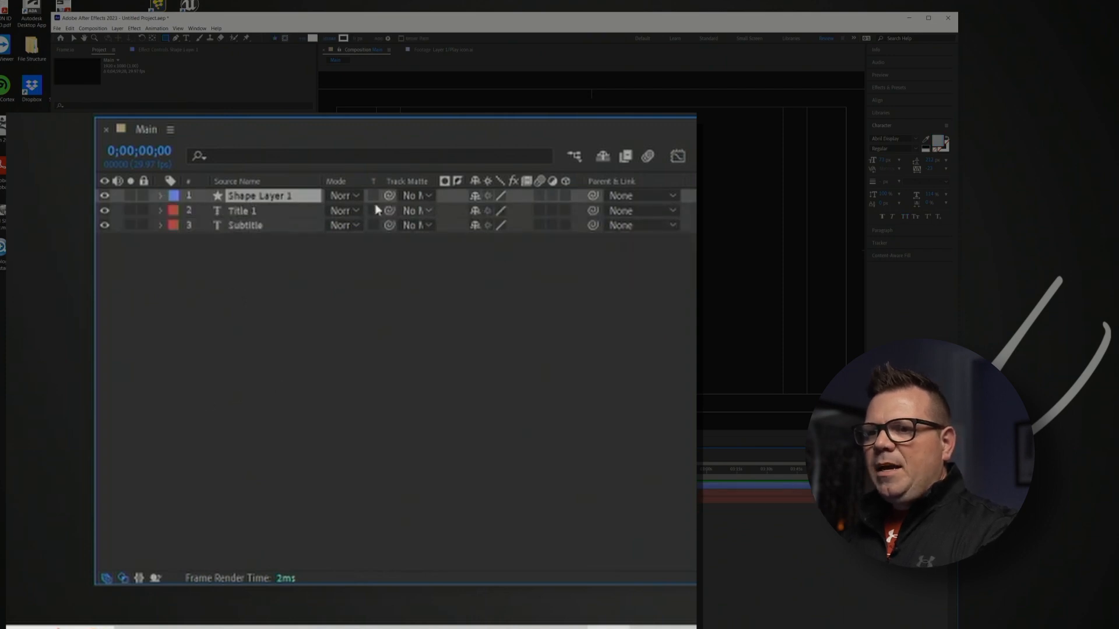
Step: Set Shape Layer 1 as the track matte for the Title 1 layer, with the Track Matte options shown
left_click(251, 214)
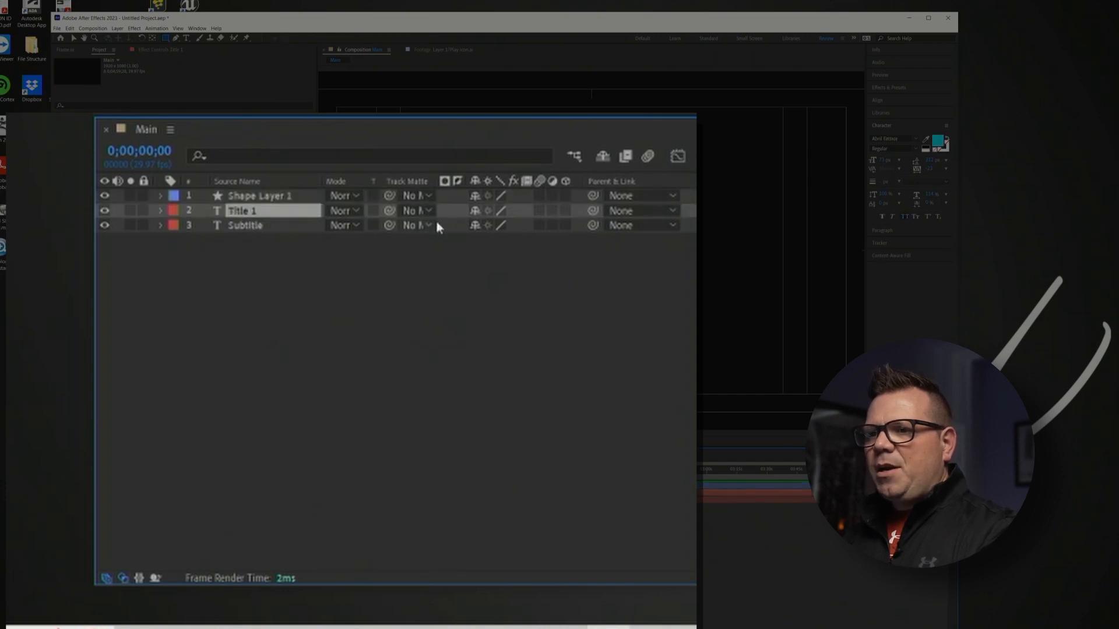
left_click(413, 211)
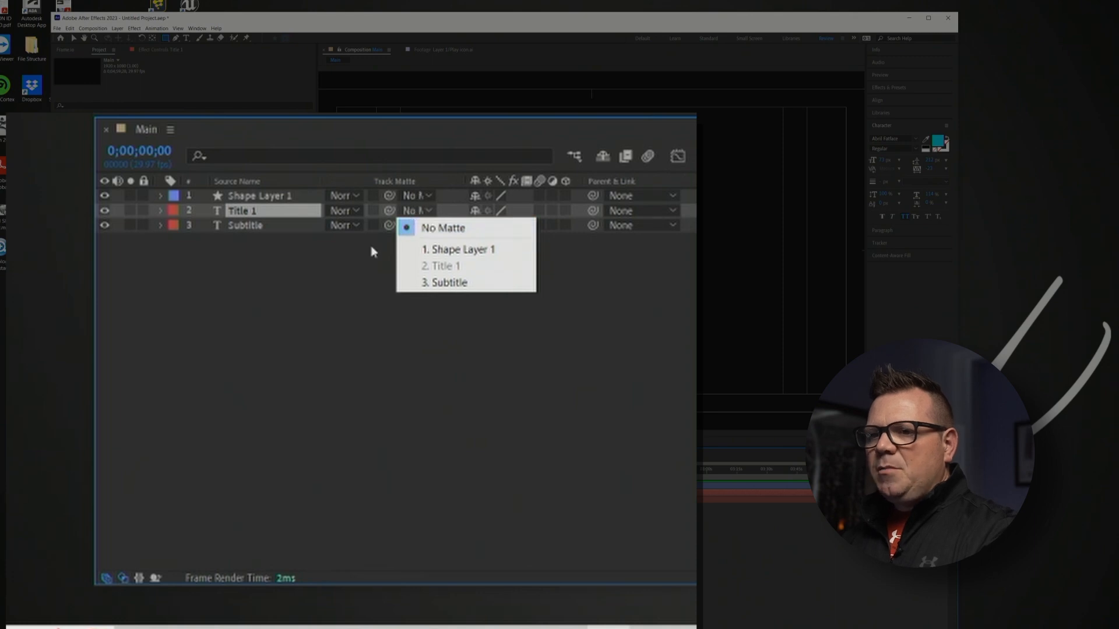
left_click(135, 536)
left_click(123, 579)
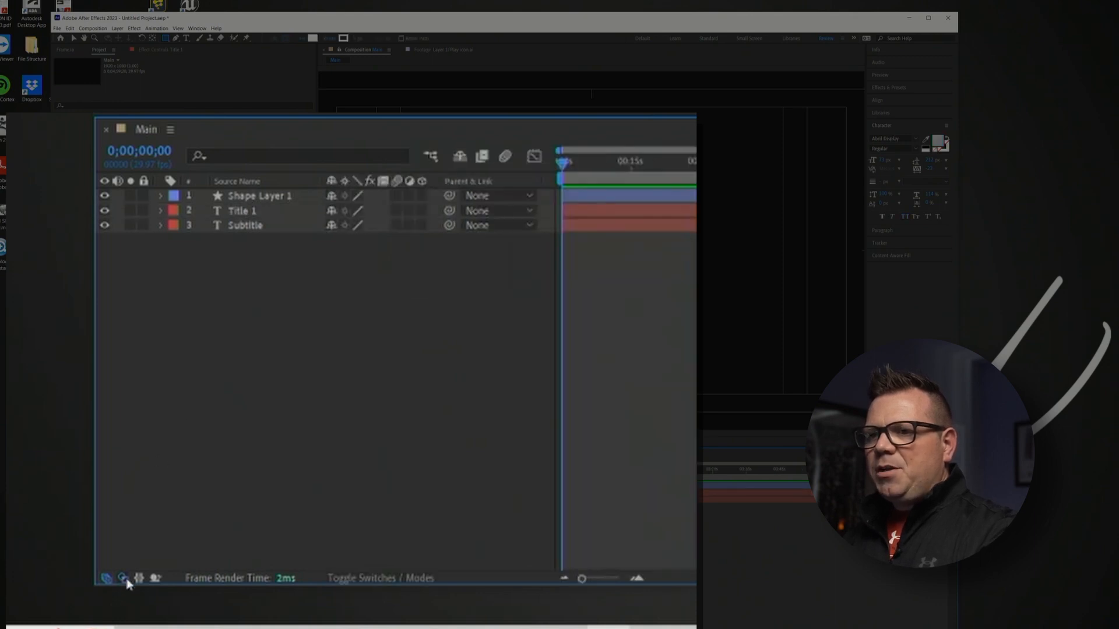
left_click(124, 579)
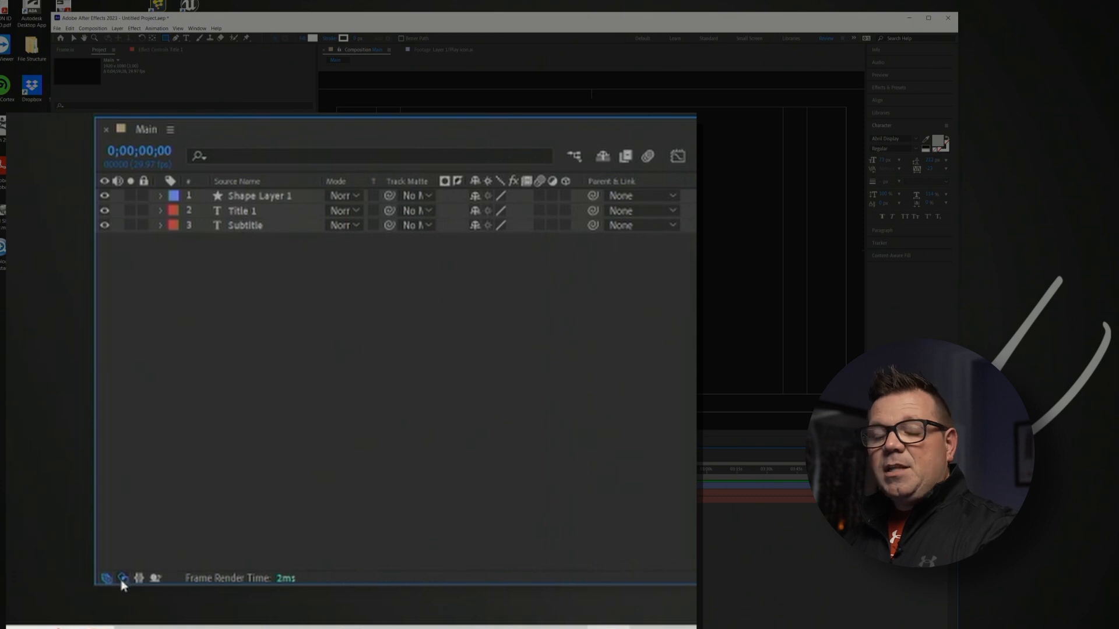
left_click(421, 213)
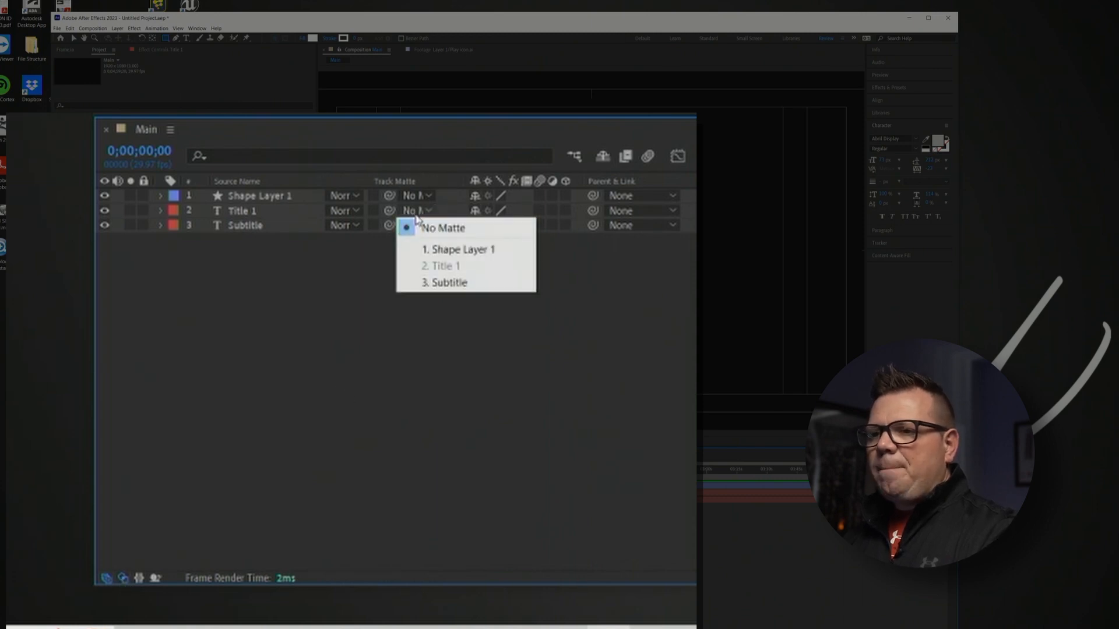
left_click(483, 251)
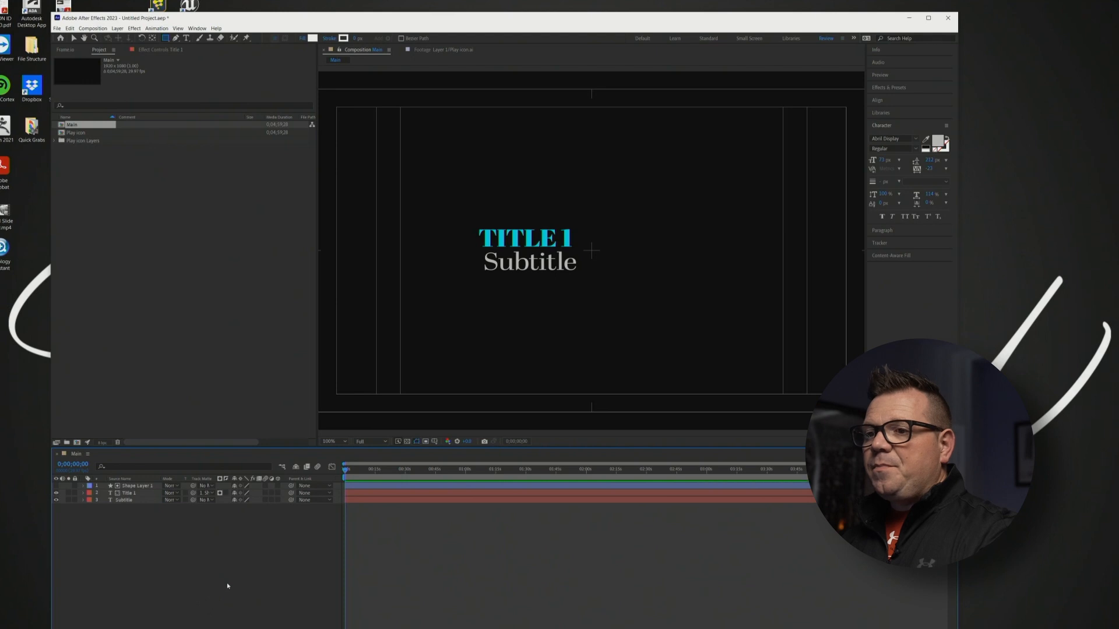
Step: Make Shape Layer 1 visible and add a Position keyframe to it at 0;00;00;00
left_click(135, 486)
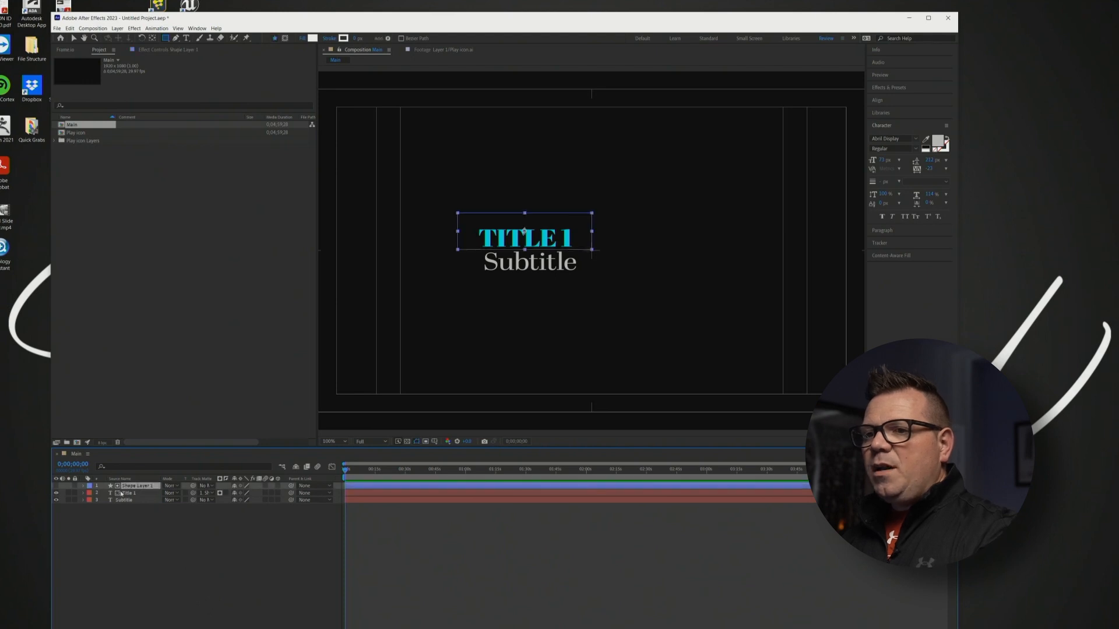
left_click(56, 486)
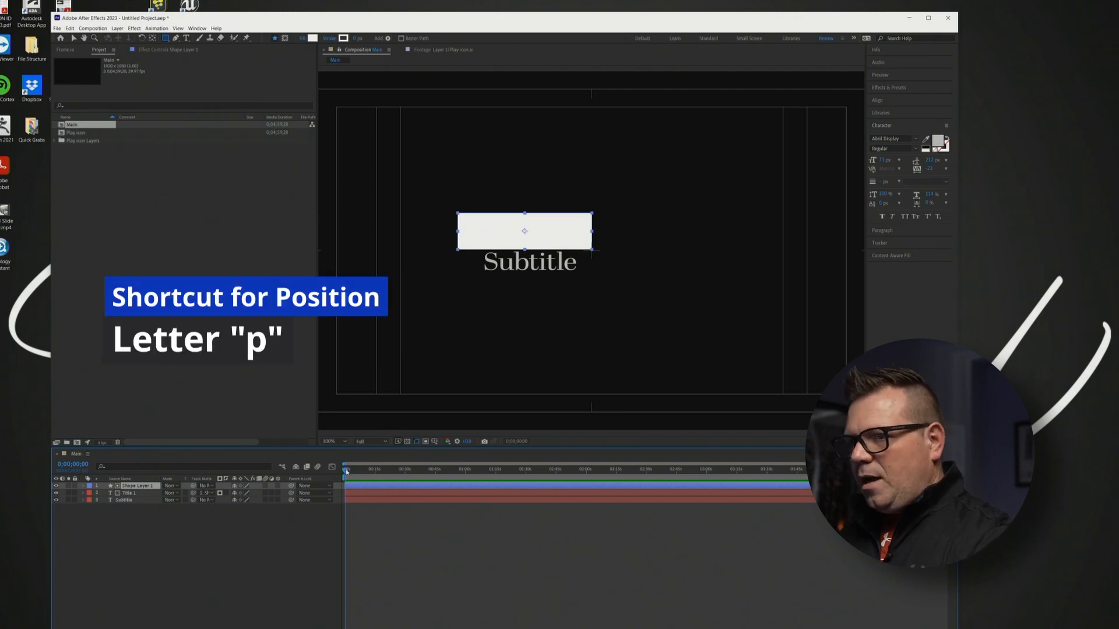
key("p")
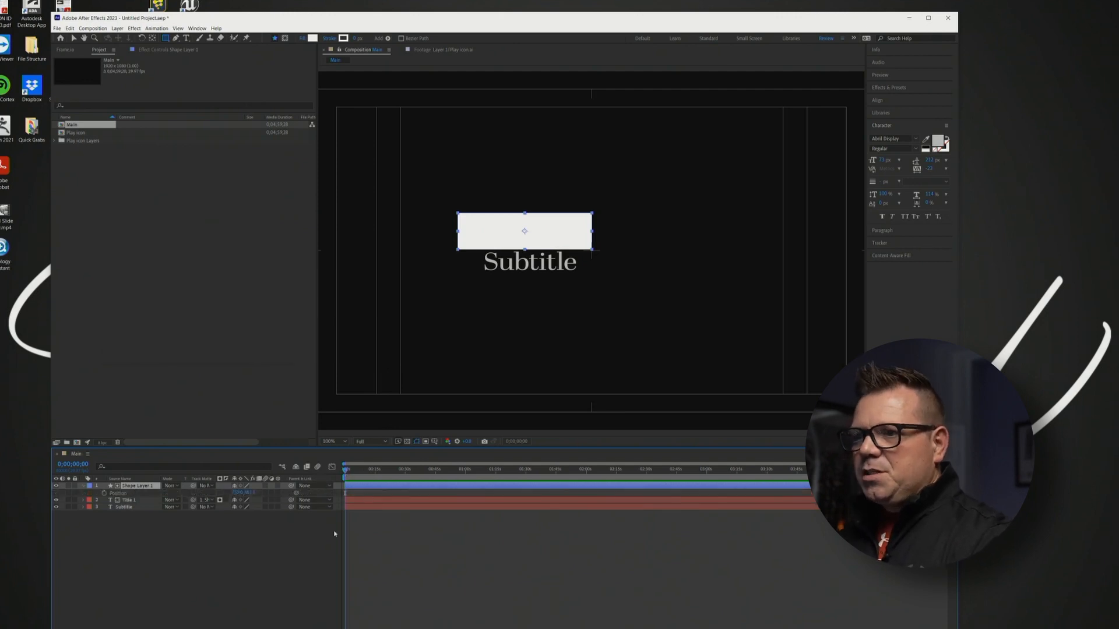
left_click(103, 493)
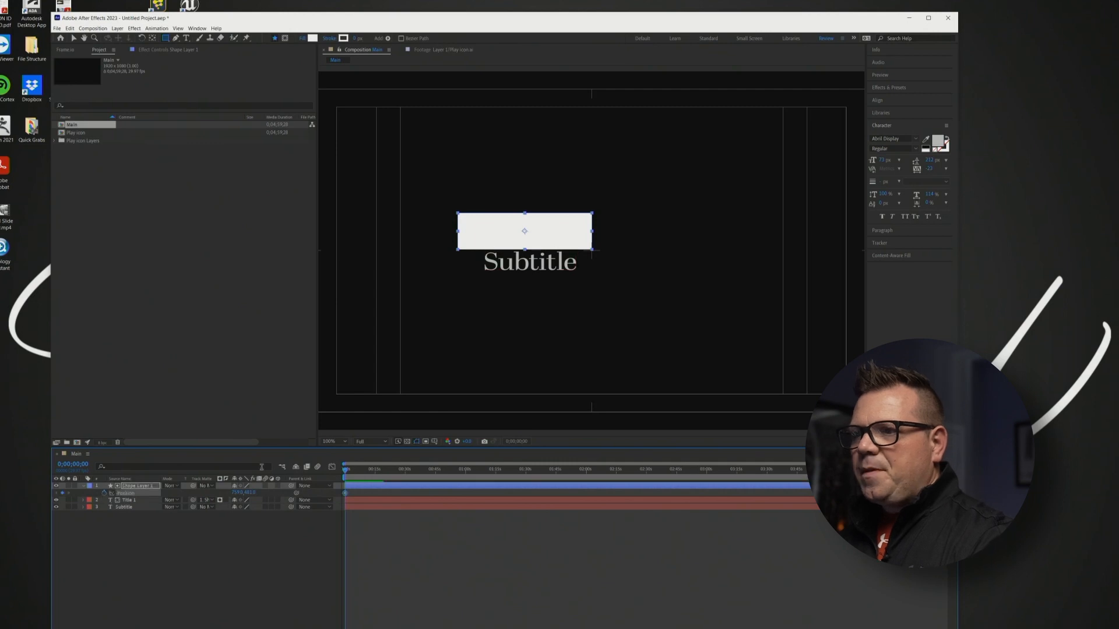
Step: At 0;00;05;05, move the rectangle horizontally to the right, clear of the title, to add a second Position keyframe, and preview the animation
left_click_drag(348, 472, 360, 475)
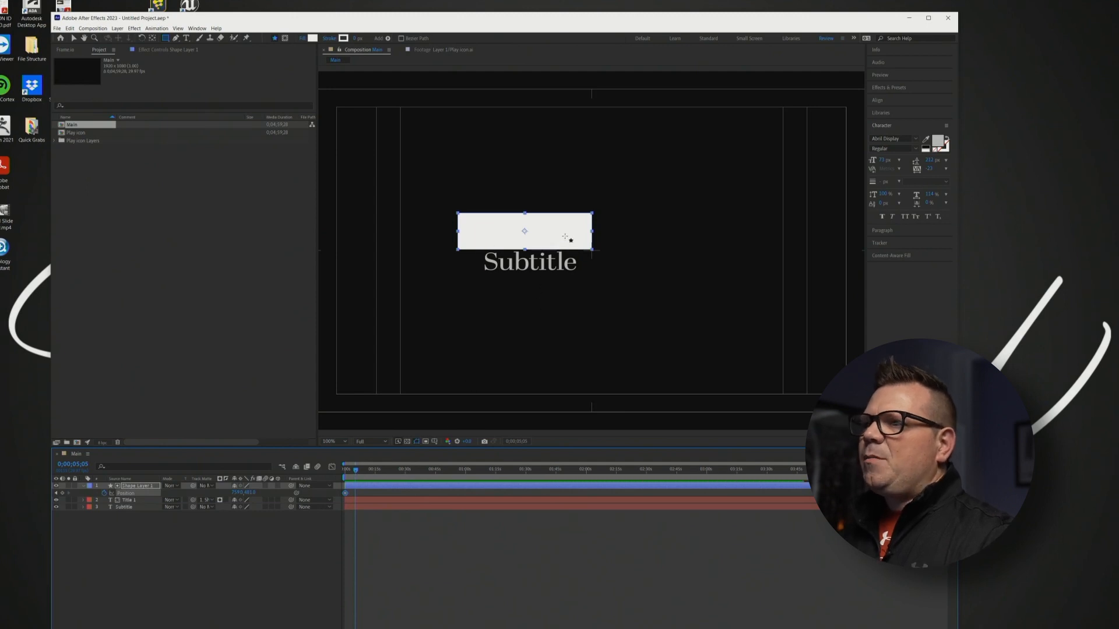
key("v")
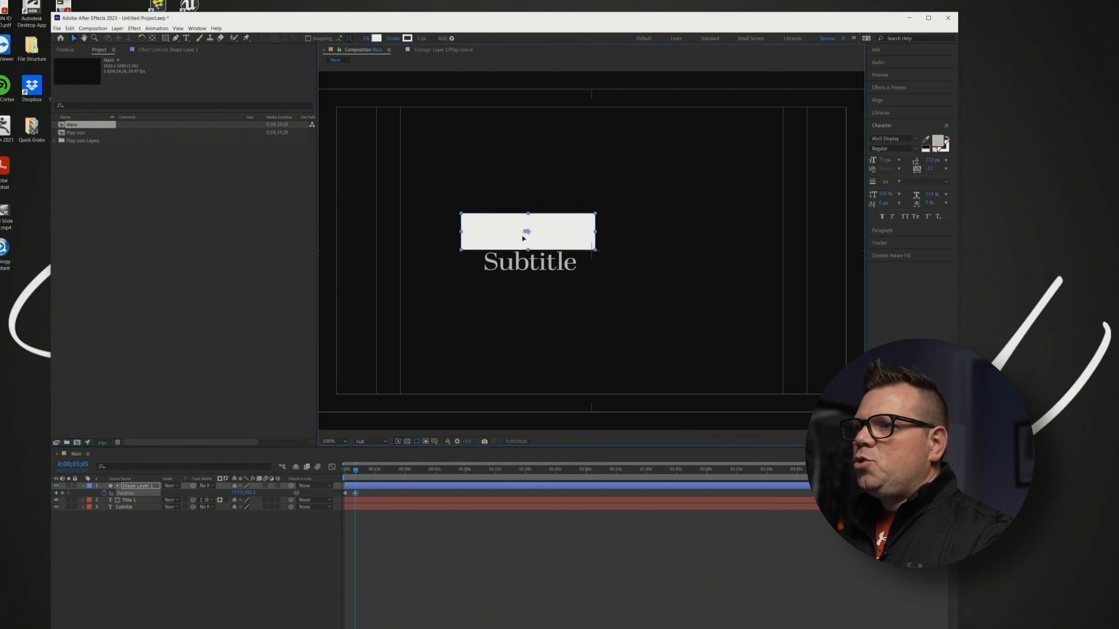
left_click_drag(486, 237, 745, 230)
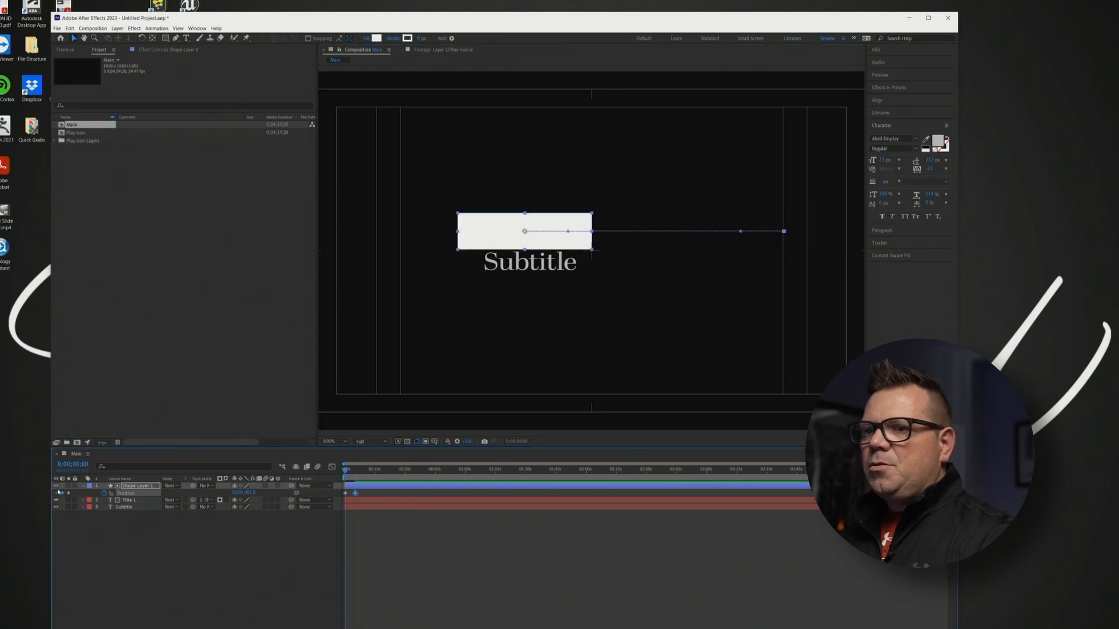
key("space")
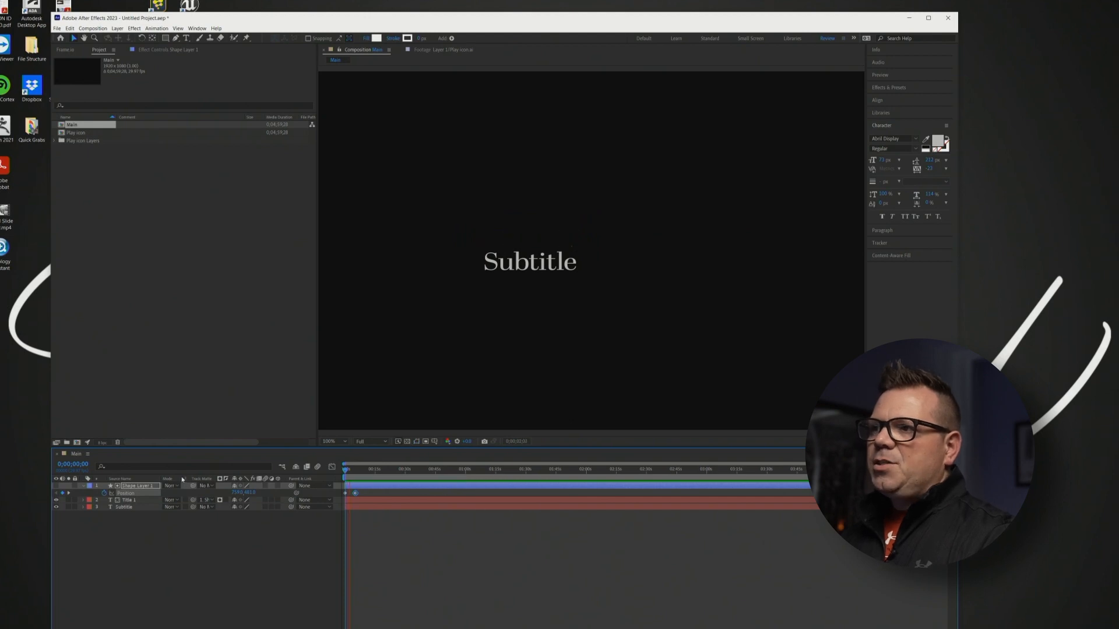
key("space")
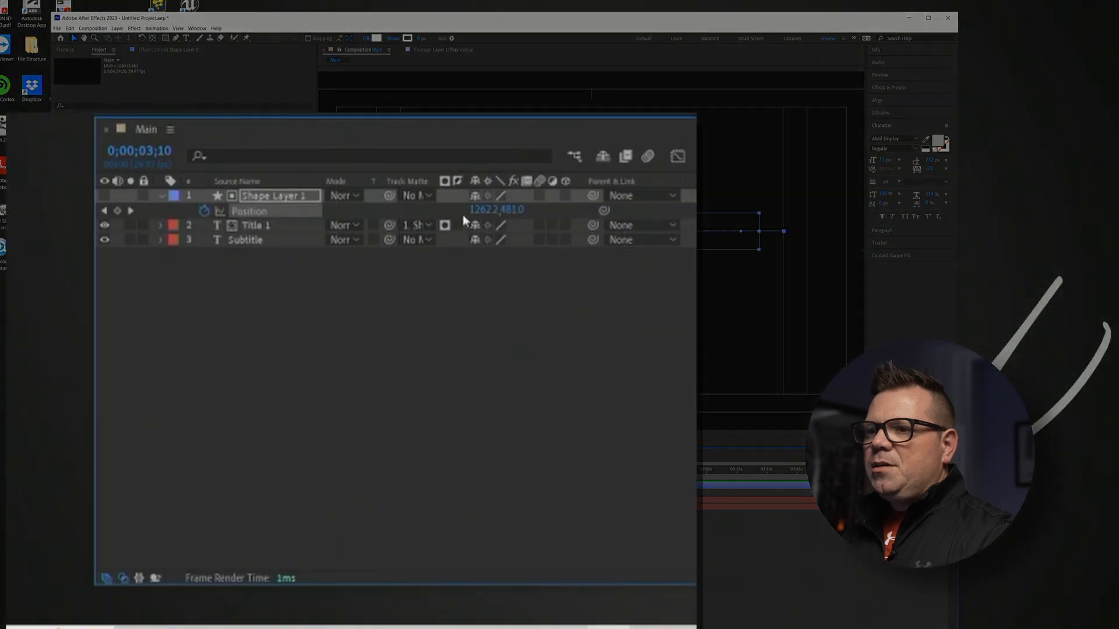
Step: Invert the track matte on the Title 1 layer and preview the reveal from the start of the timeline
left_click(416, 196)
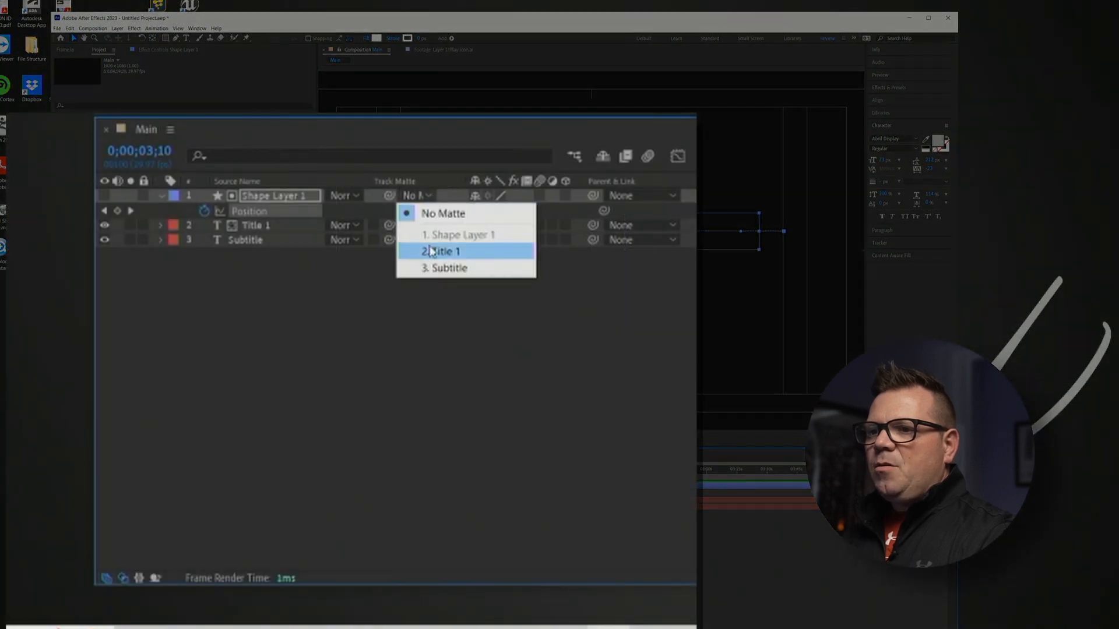
left_click(457, 235)
left_click(244, 228)
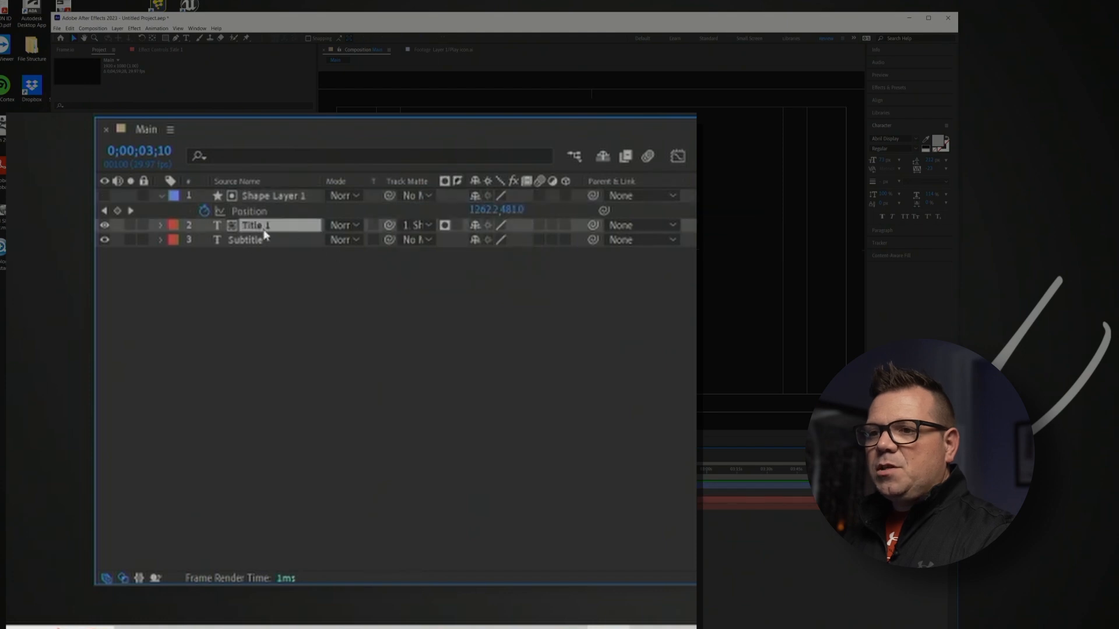
left_click(458, 225)
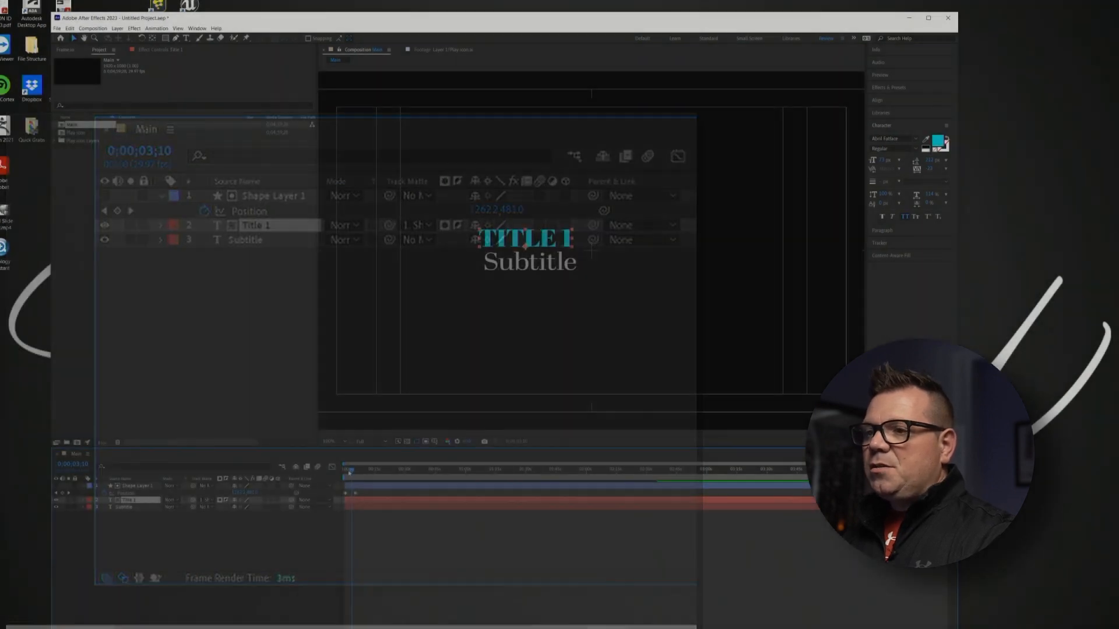
left_click_drag(350, 470, 340, 473)
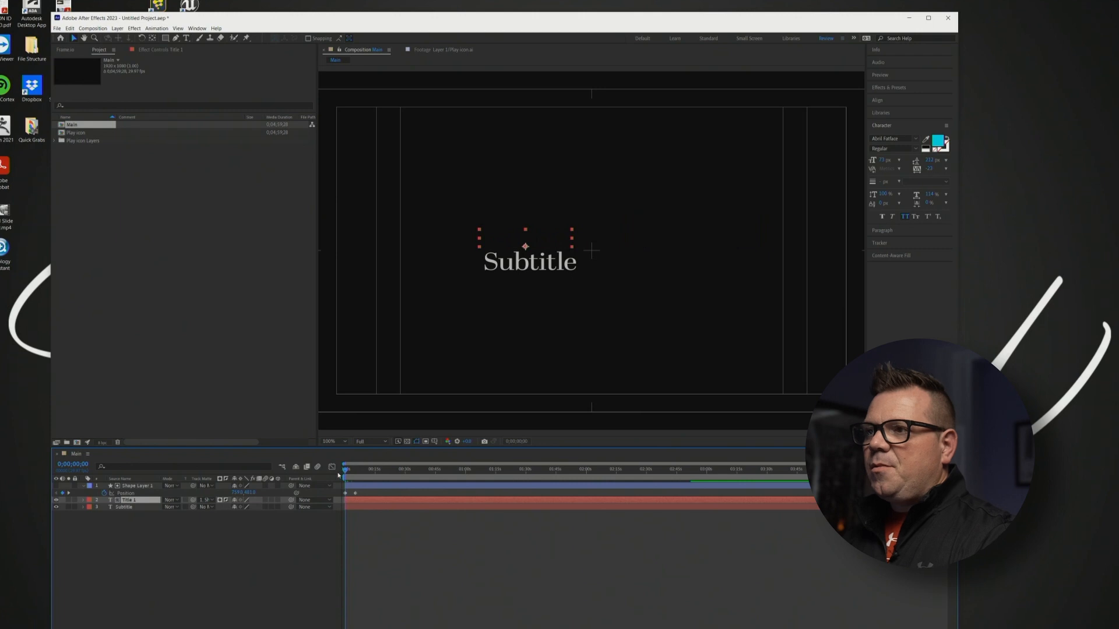
key("space")
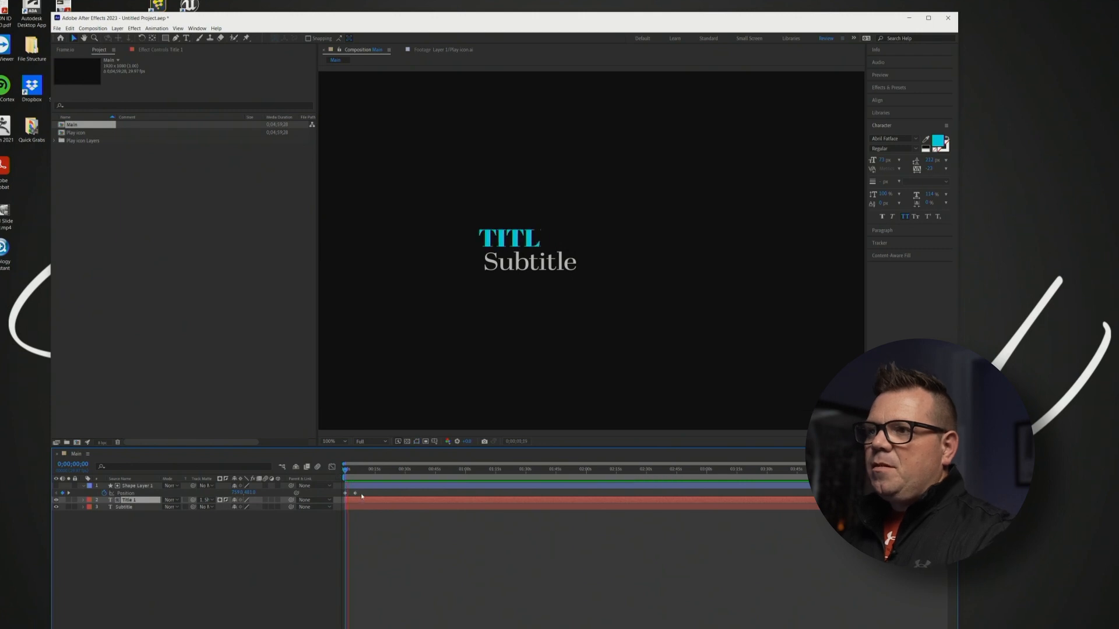
key("space")
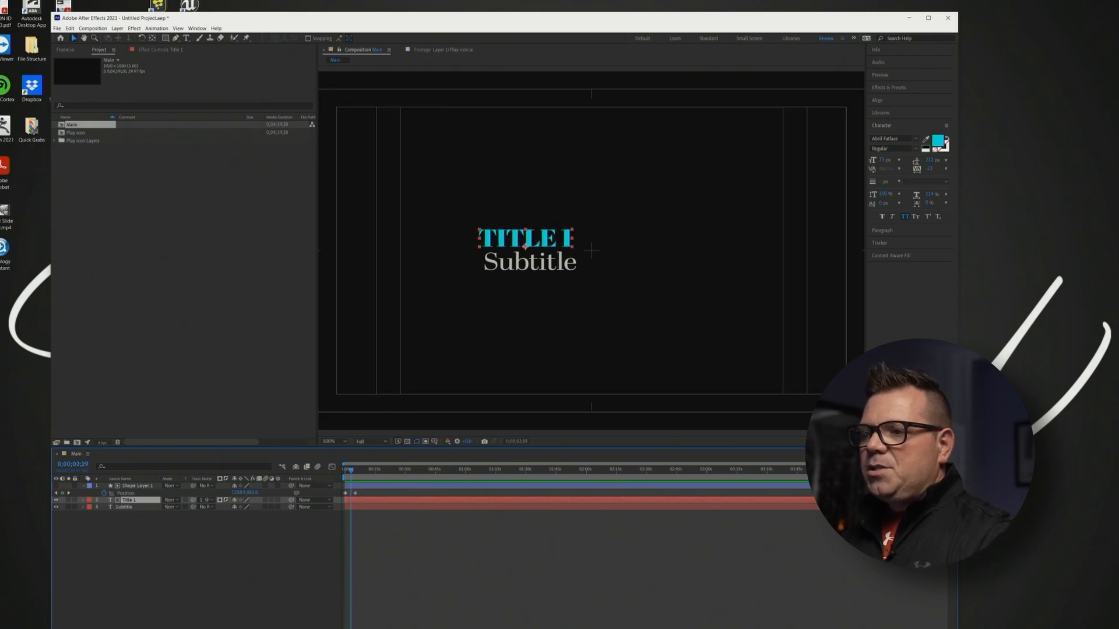
Step: Shift Shape Layer 1's second Position keyframe earlier, to about 1.3 seconds, and return to the start of the timeline
key("equal")
key("equal")
key("equal")
scroll(577, 495, "left", 2)
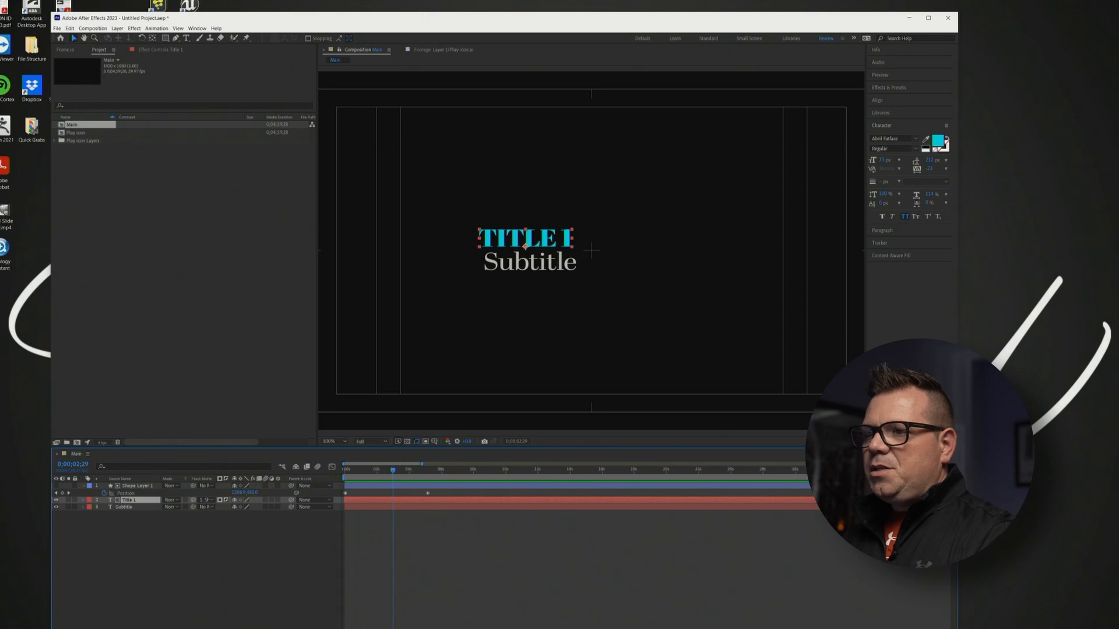
left_click_drag(430, 498, 367, 495)
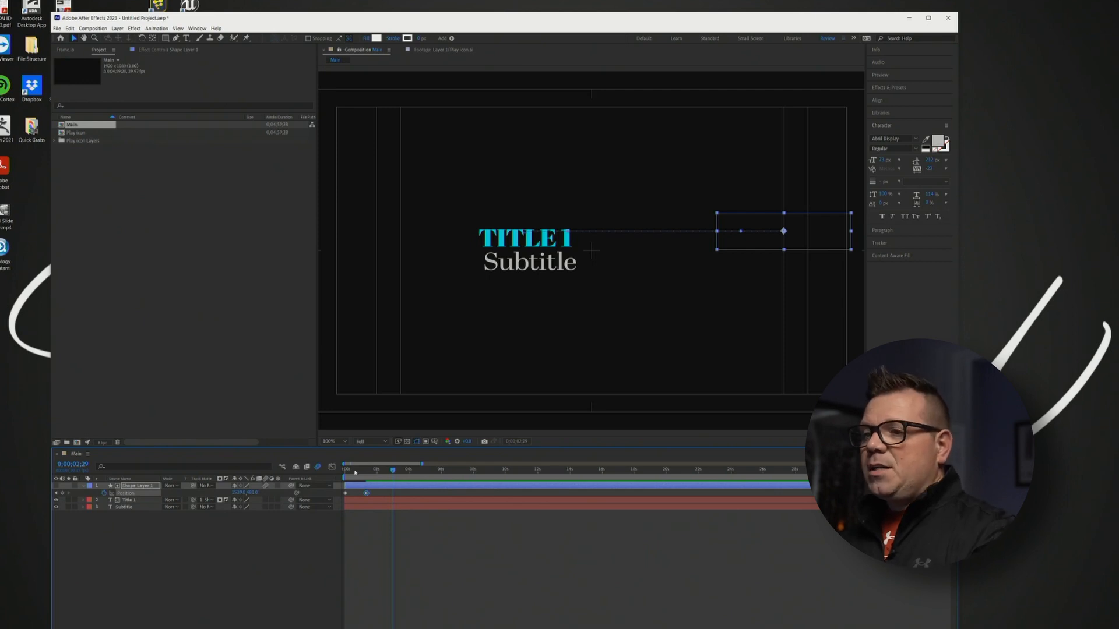
key("Home")
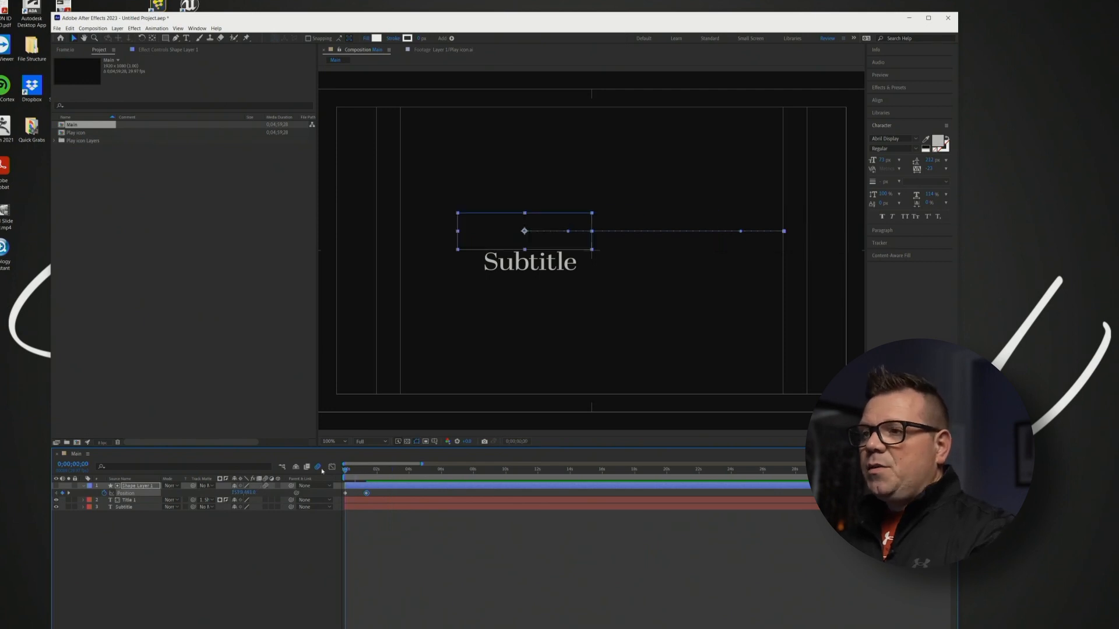
Step: Preview and scrub the Title 1 reveal from the start of the timeline with all layers deselected
key("space")
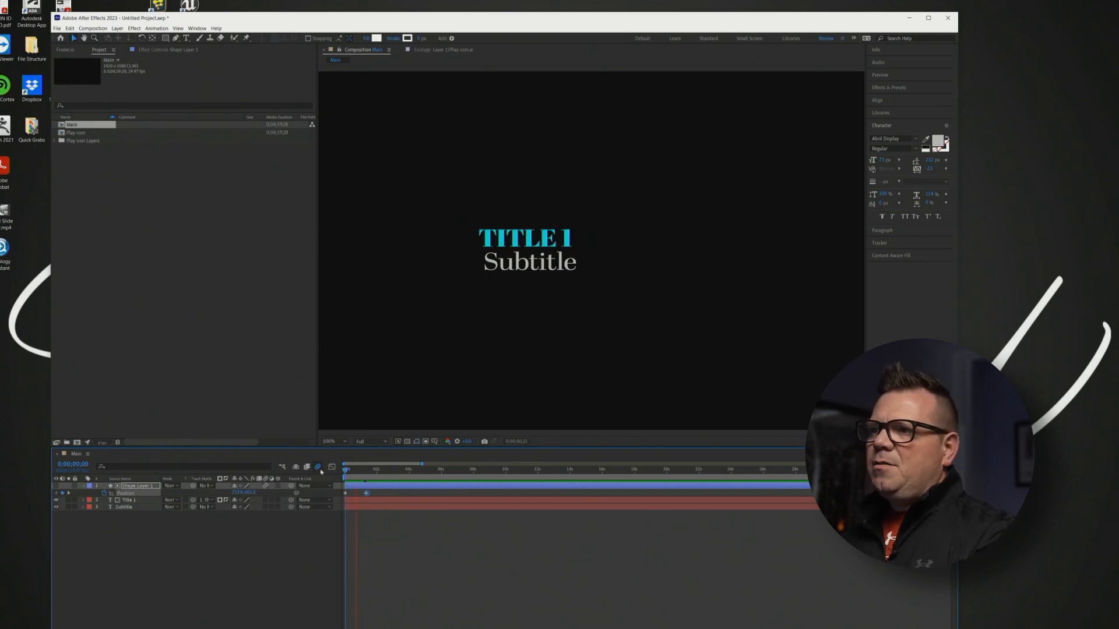
left_click_drag(347, 473, 351, 471)
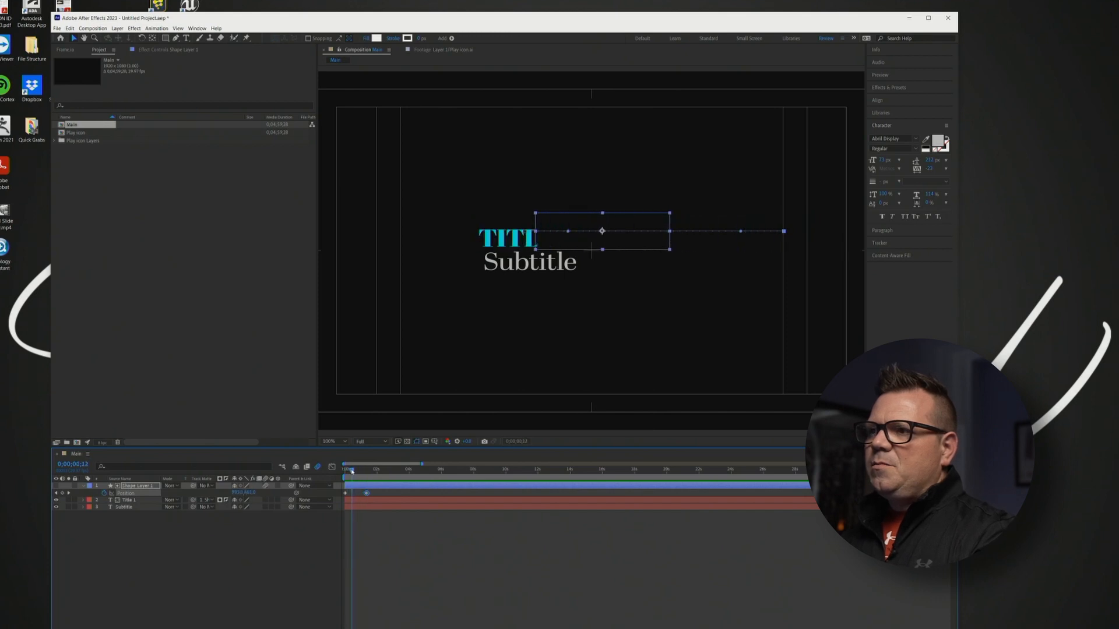
left_click(545, 342)
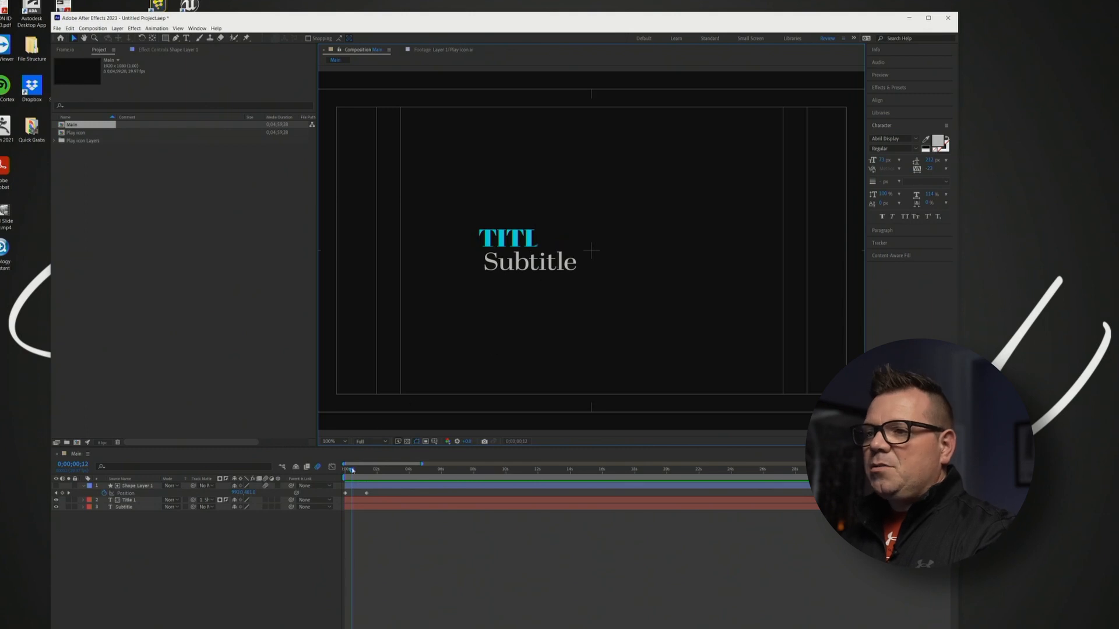
left_click_drag(352, 470, 335, 476)
key("space")
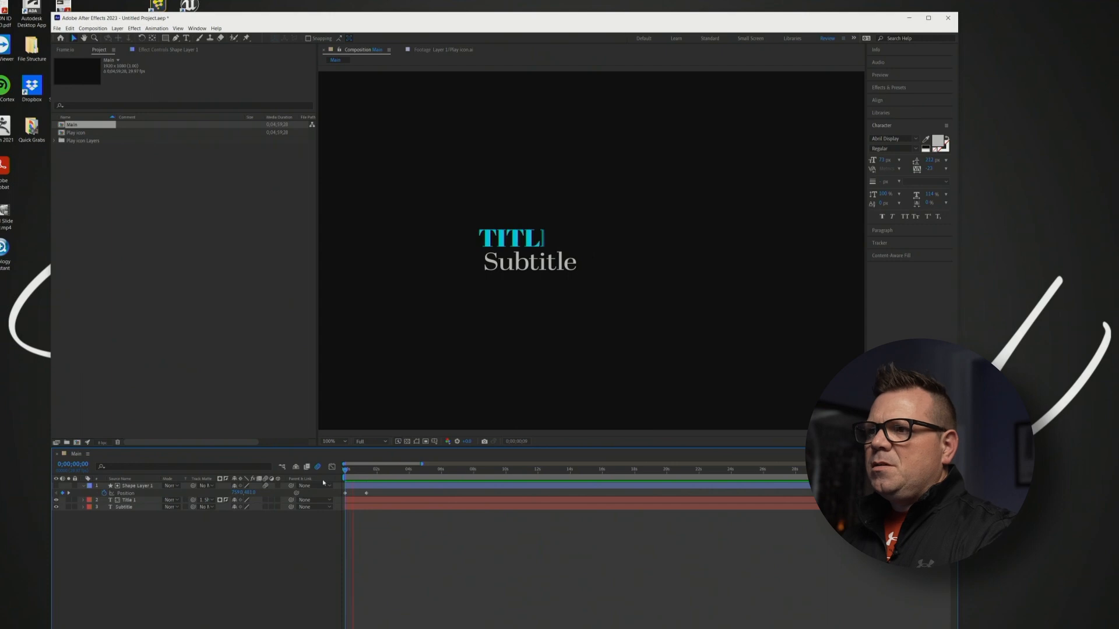
key("space")
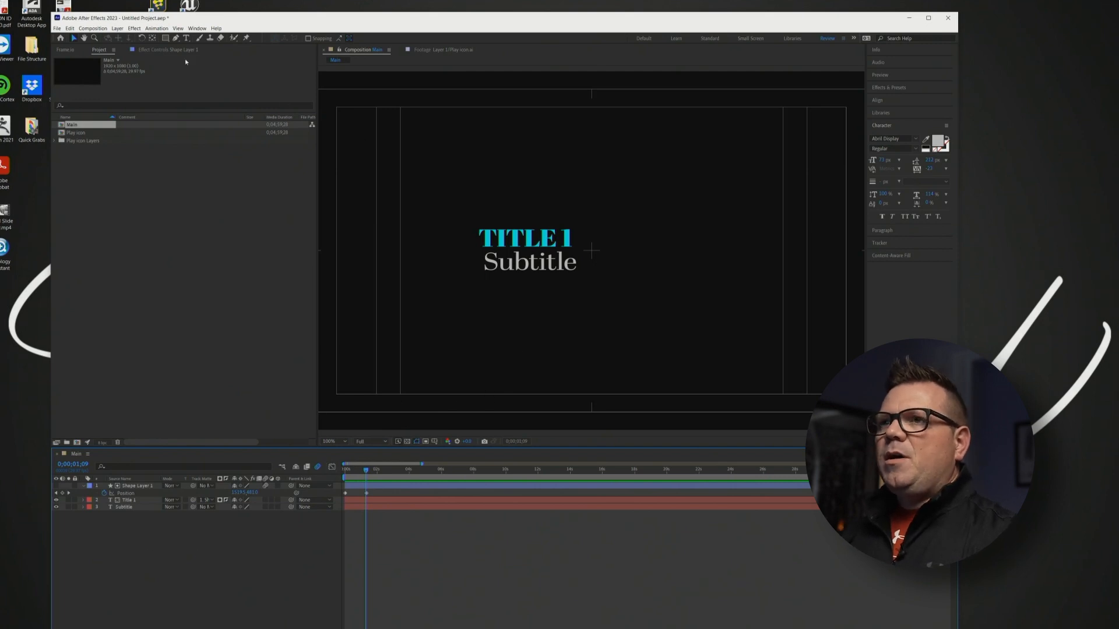
Step: Draw a wide white rectangle shape layer covering Title 1, extend it well above the title, and keep its lower edge just above the Subtitle
left_click(165, 38)
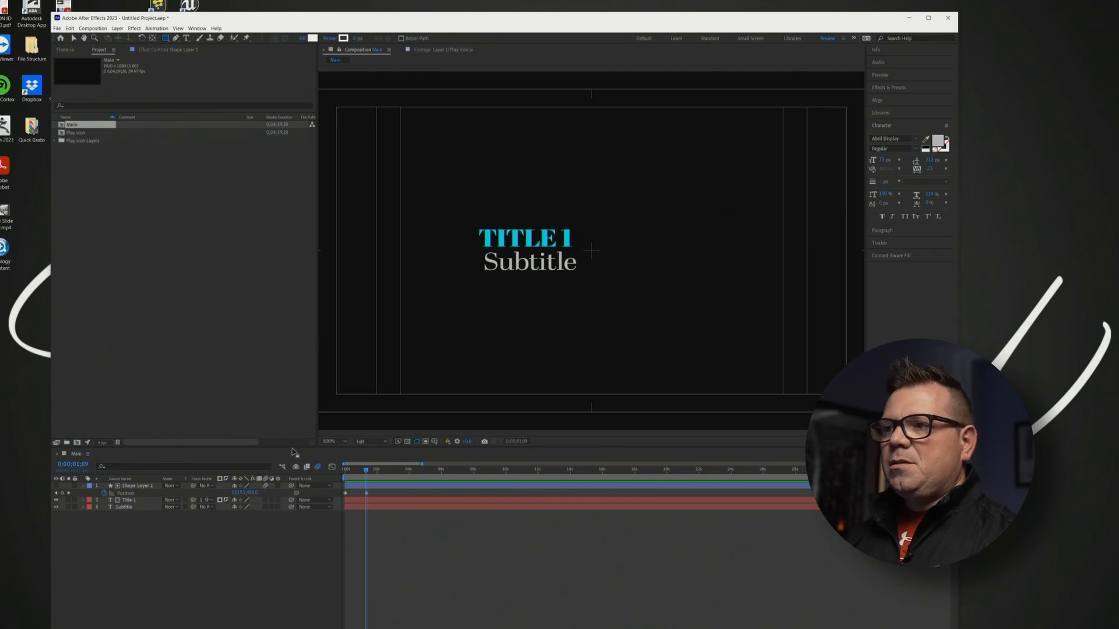
left_click_drag(473, 228, 646, 250)
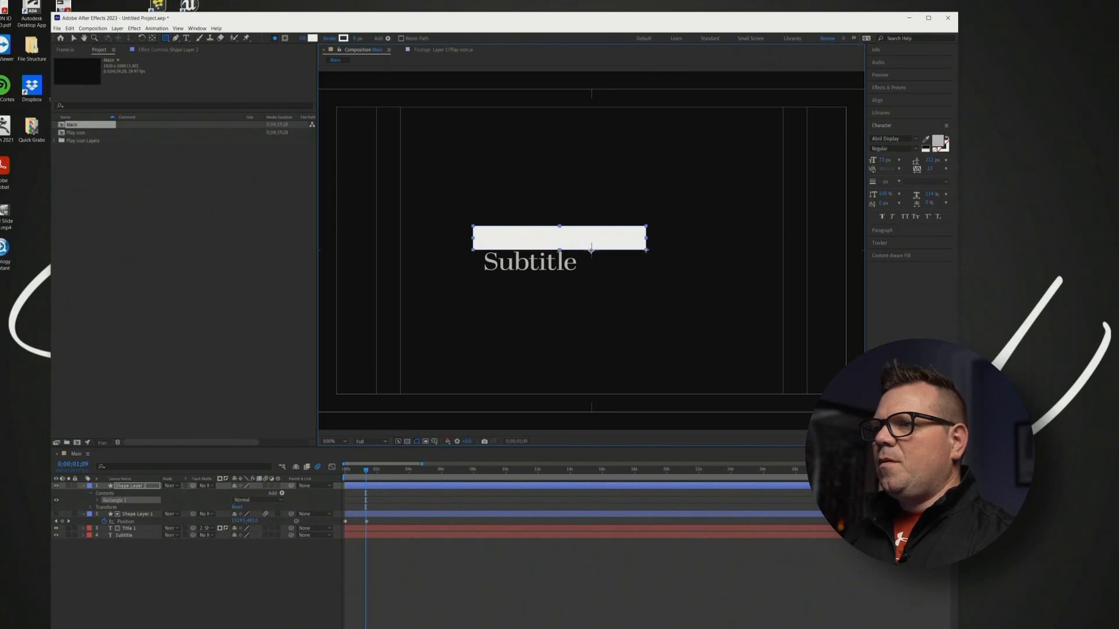
left_click_drag(645, 250, 715, 251)
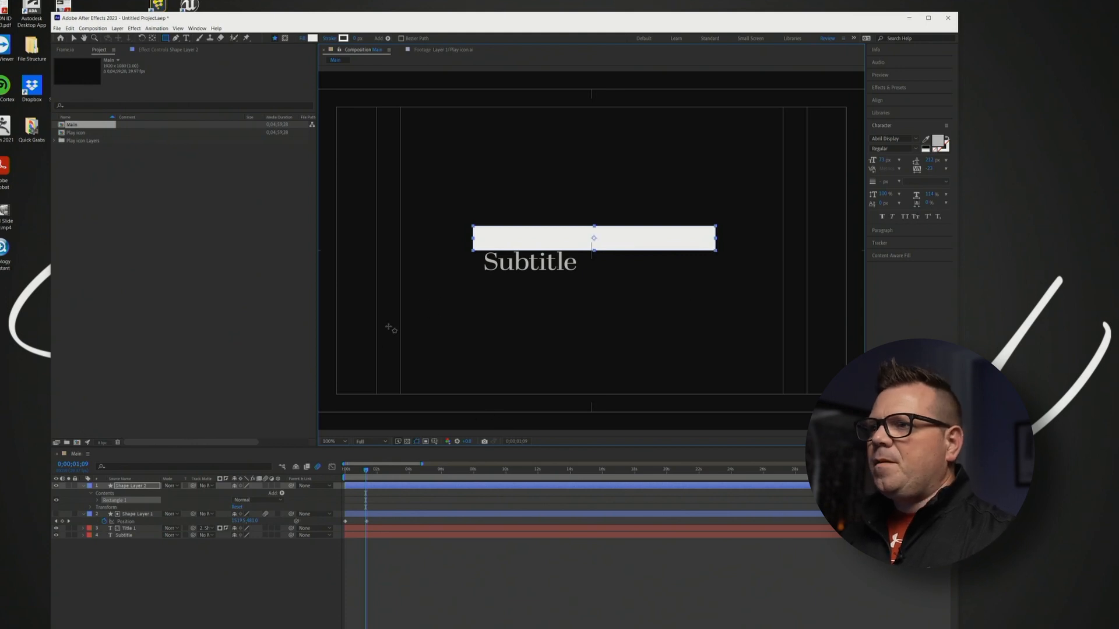
key("v")
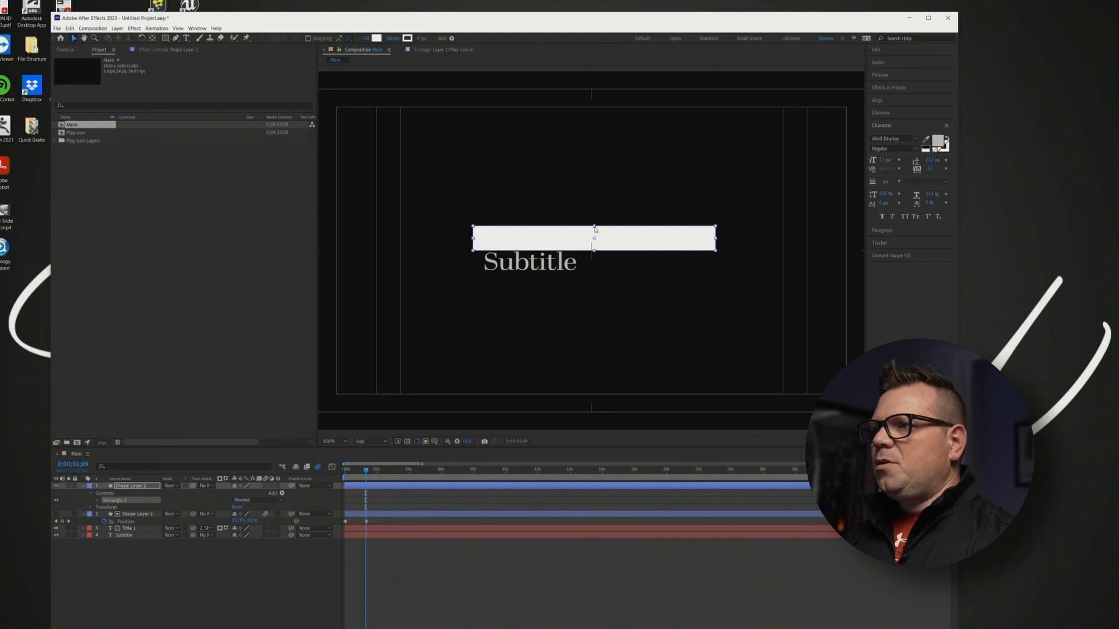
left_click_drag(595, 229, 623, 224)
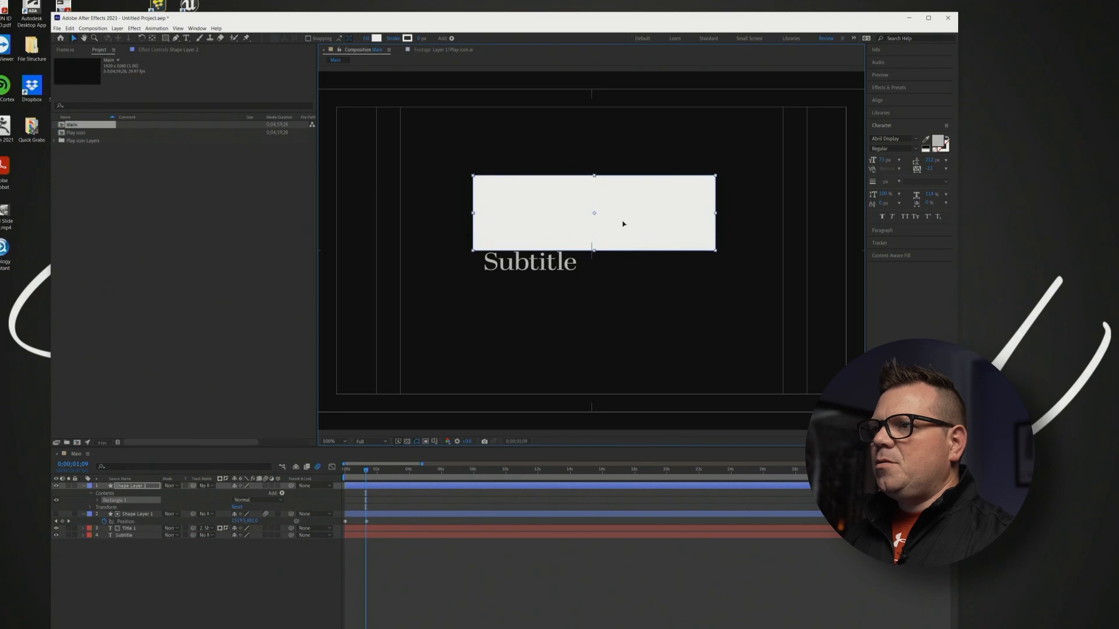
key("Up")
key("Up")
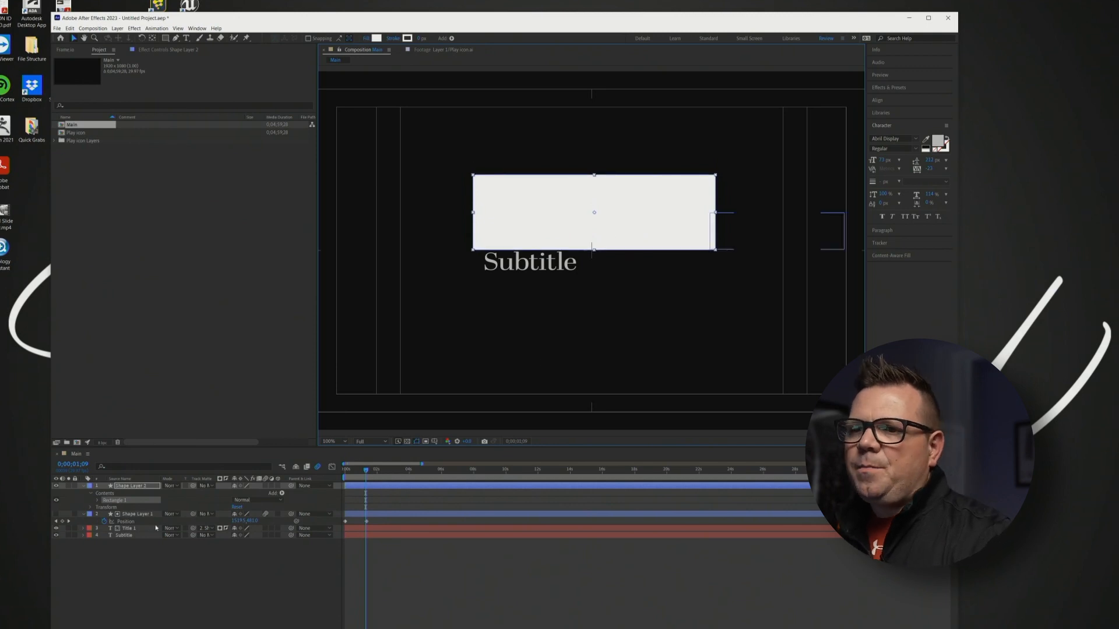
Step: Set the Subtitle layer's track matte to Shape Layer 2 and invert the matte
left_click(133, 536)
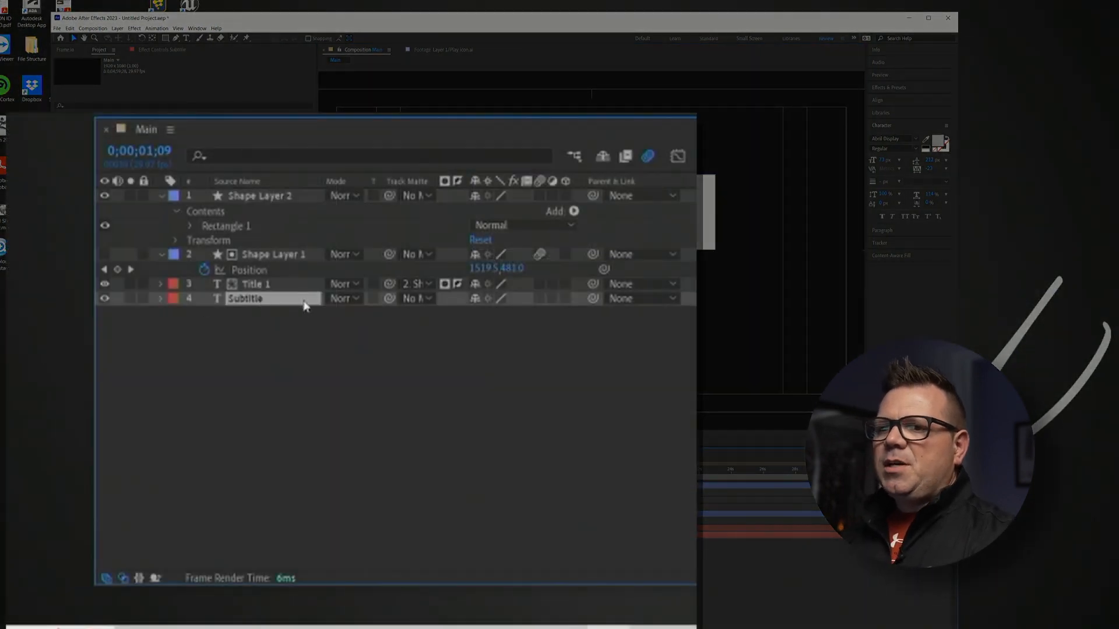
left_click(427, 301)
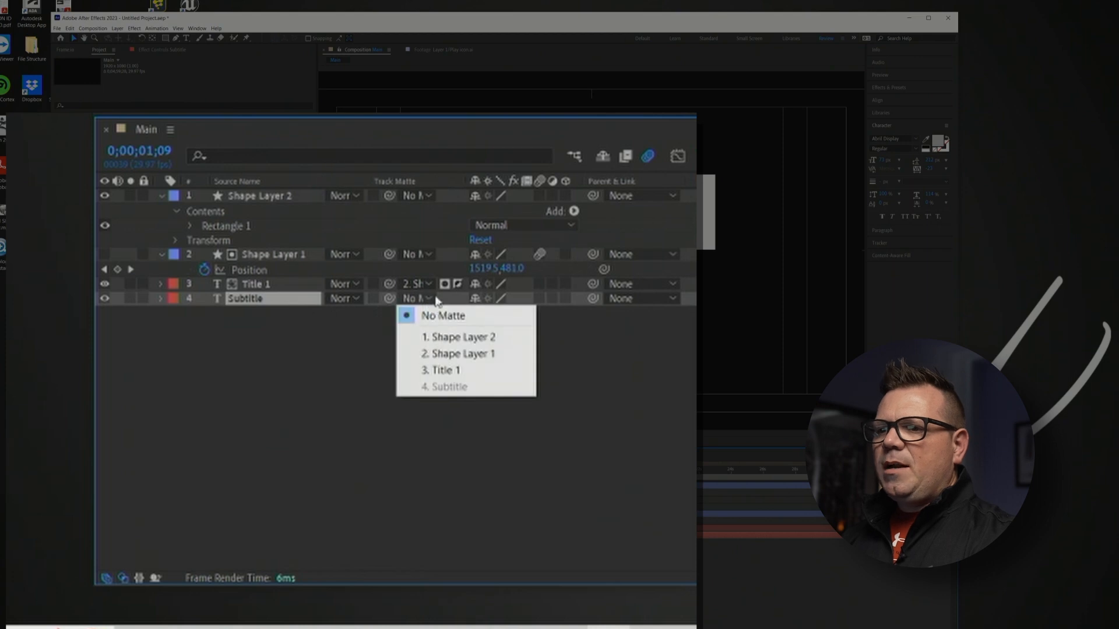
left_click(461, 338)
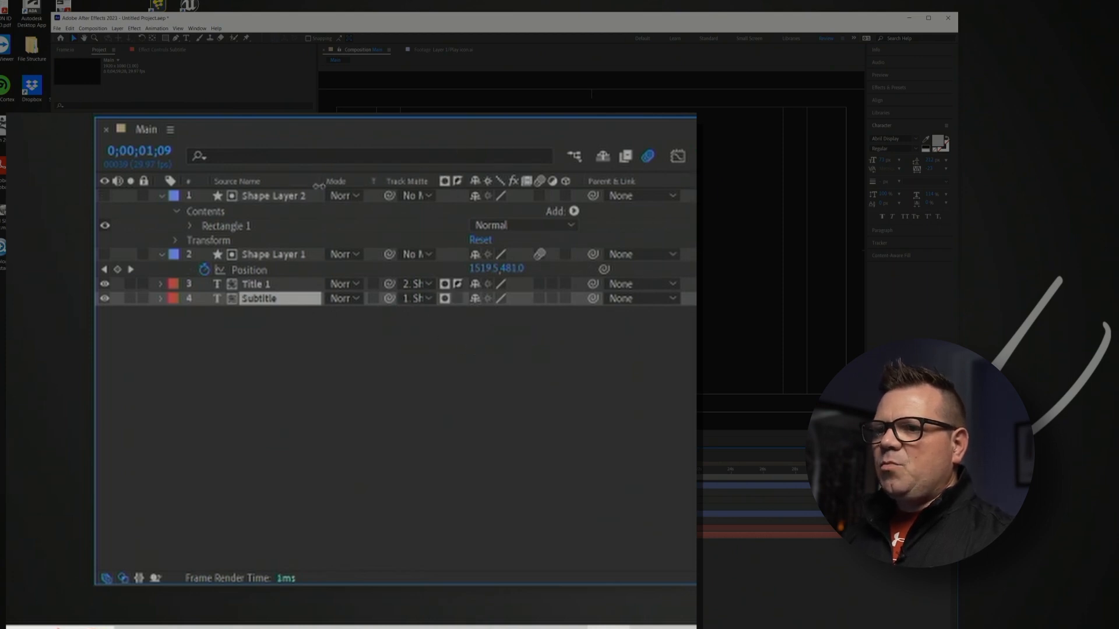
left_click(459, 299)
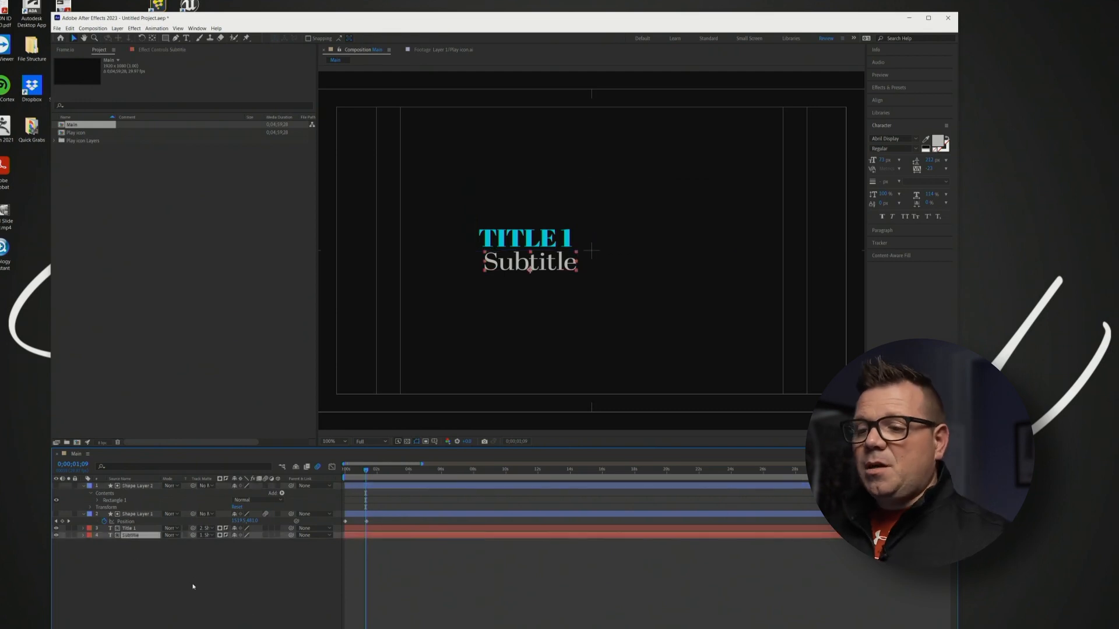
Step: Add a Position keyframe to the Subtitle layer at 0;00;02;10
key("p")
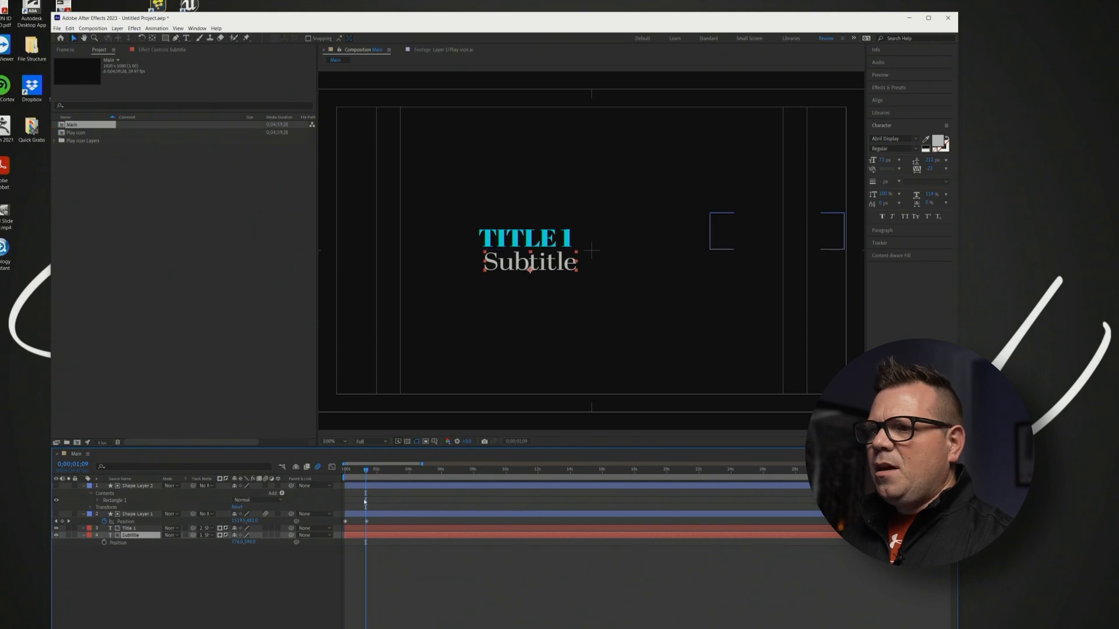
left_click_drag(374, 477, 383, 479)
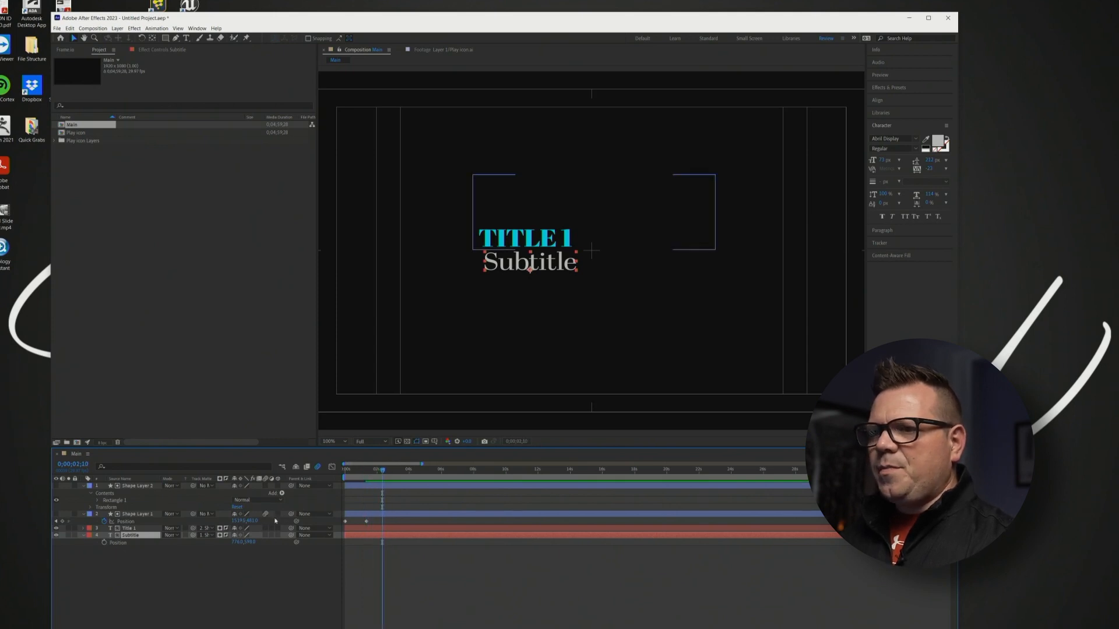
left_click(105, 543)
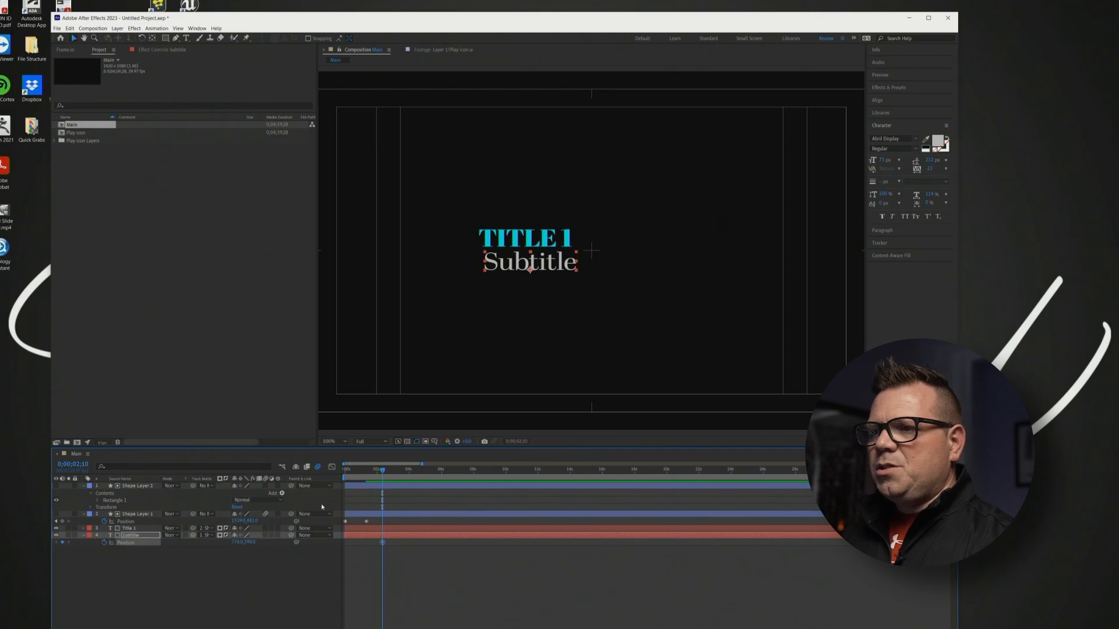
Step: At 0;00;01;02, move the Subtitle vertically up until the matte hides it, adding a Position keyframe, and preview from the start
left_click(375, 477)
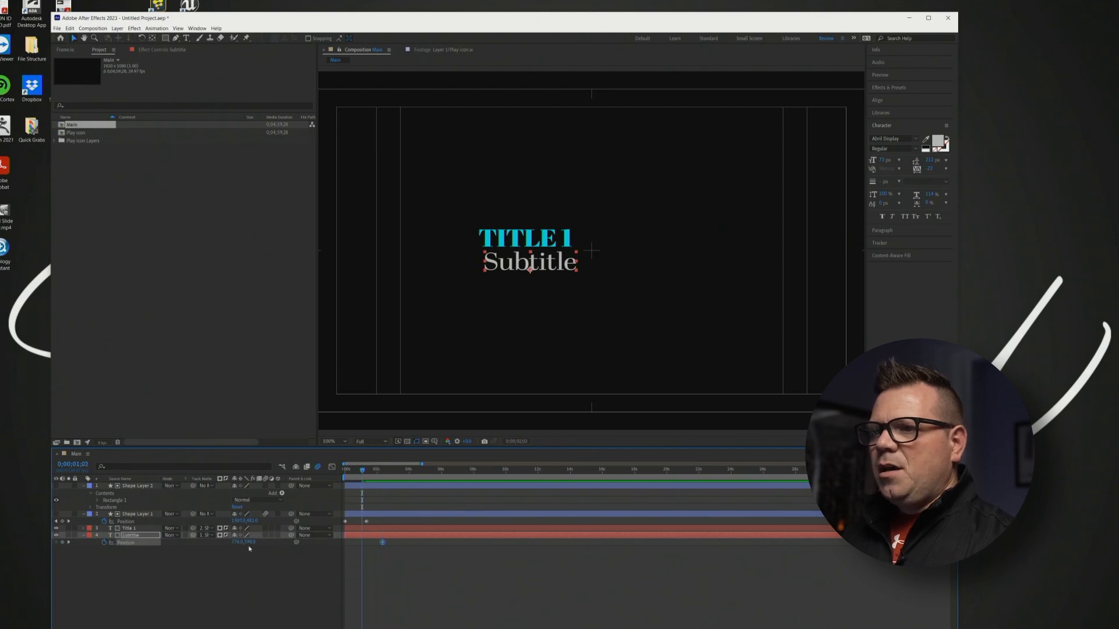
left_click_drag(249, 543, 192, 548)
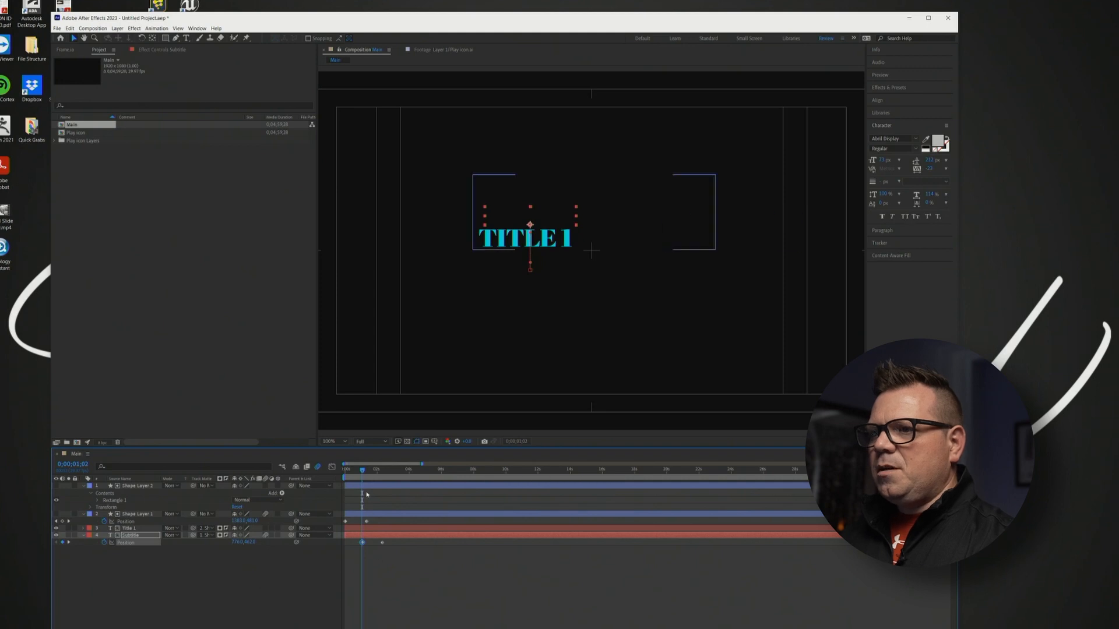
key("space")
left_click_drag(365, 469, 328, 473)
left_click(273, 603)
key("space")
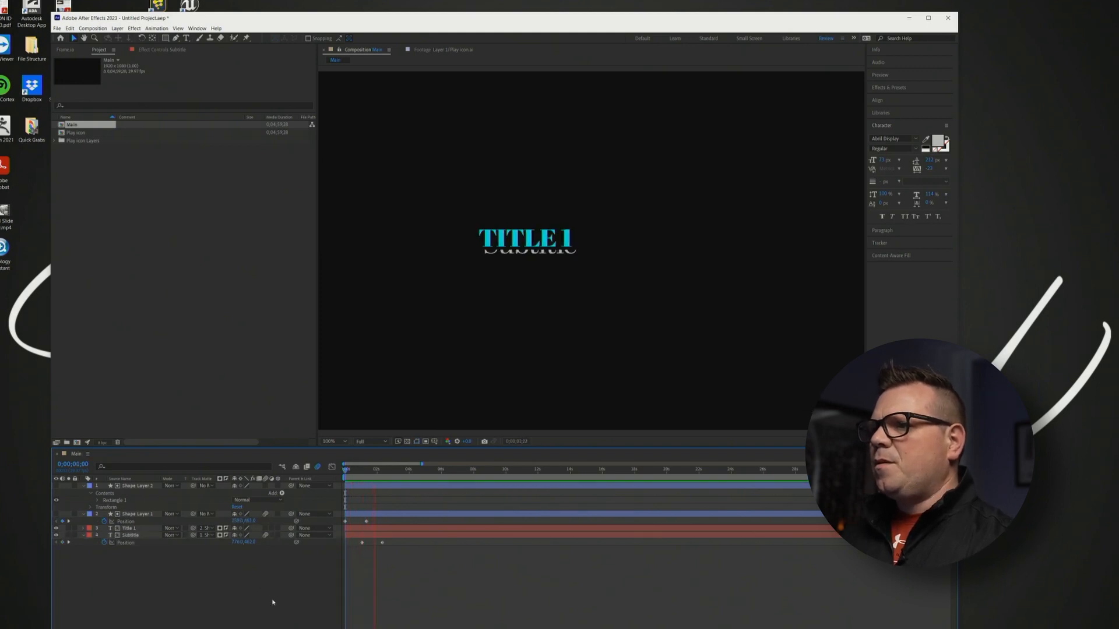
key("space")
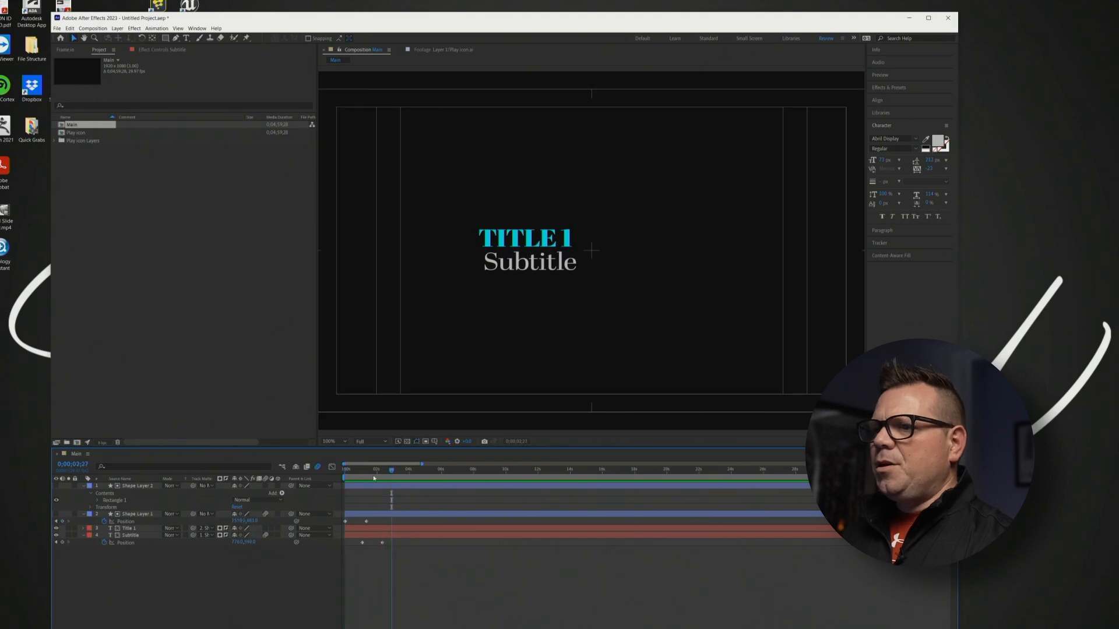
Step: At 0;00;02;06, nudge Shape Layer 2 slightly upward so the matte clears the Subtitle's top edge, and scrub through the animation to check it
mouse_move(373, 474)
left_mouse_down()
mouse_move(332, 474)
mouse_move(381, 473)
left_mouse_up()
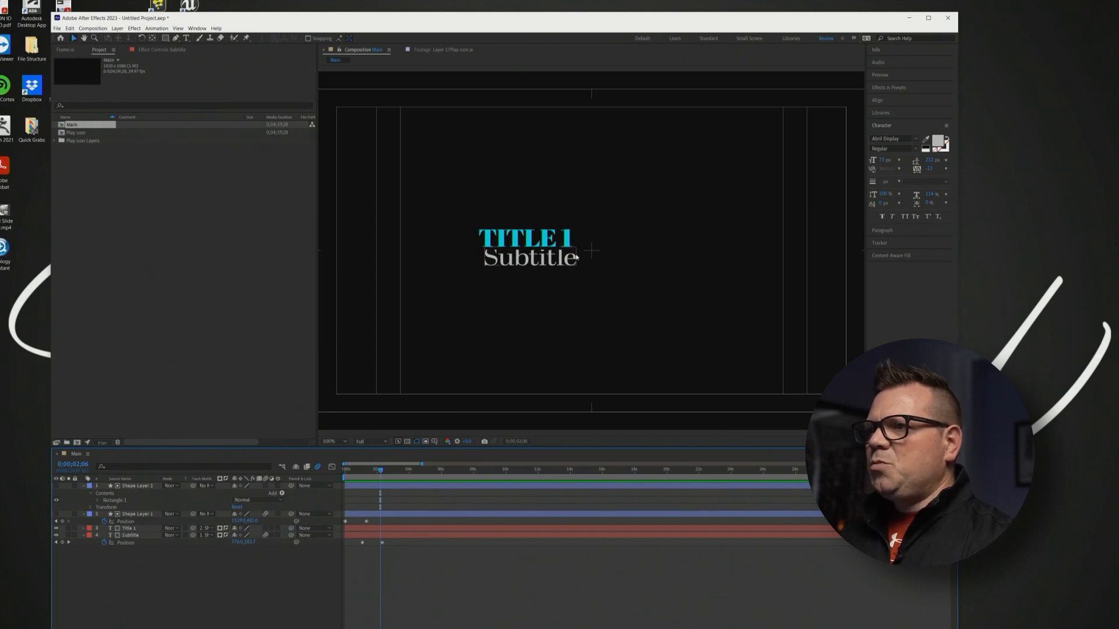
left_click(136, 485)
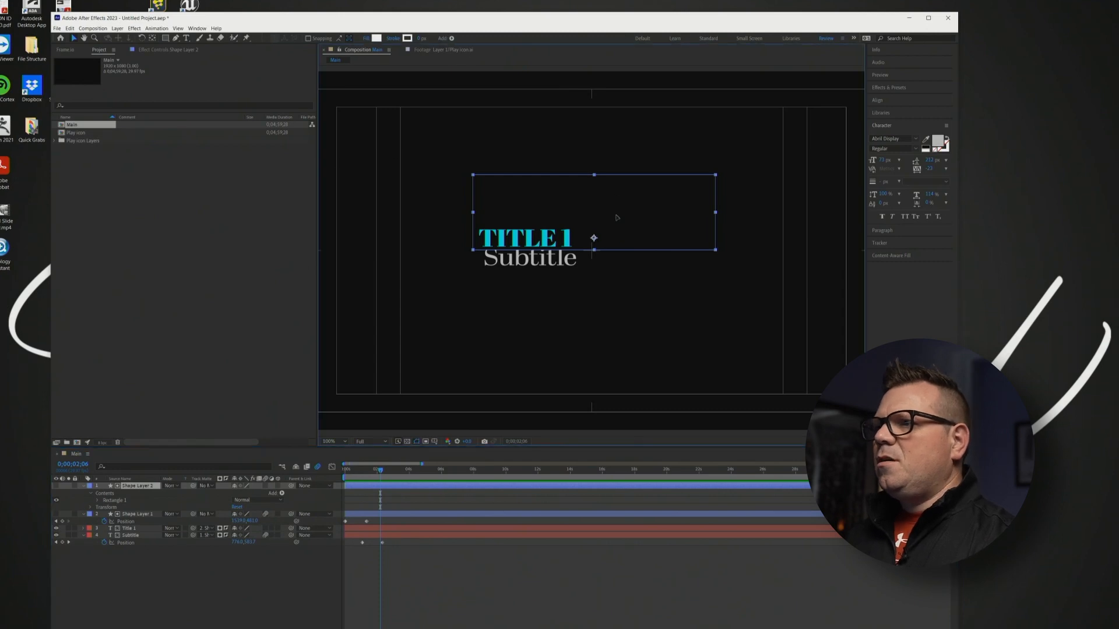
key("Up")
key("Up")
key("Up")
key("Up")
key("Up")
key("Up")
key("Up")
key("Up")
key("Up")
key("Up")
key("Up")
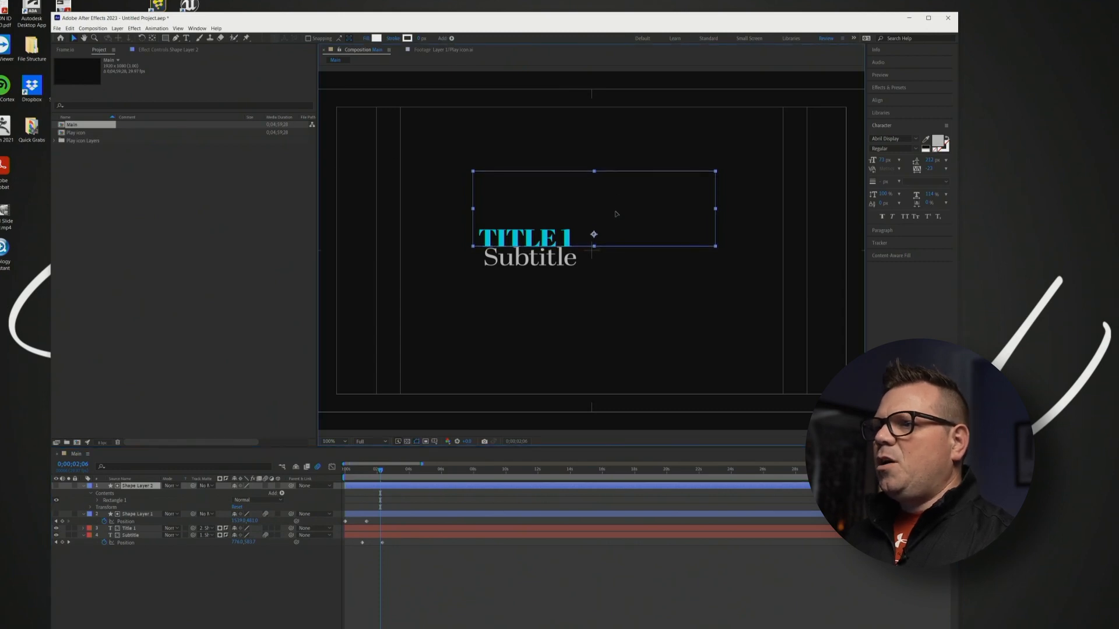
key("Down")
key("Up")
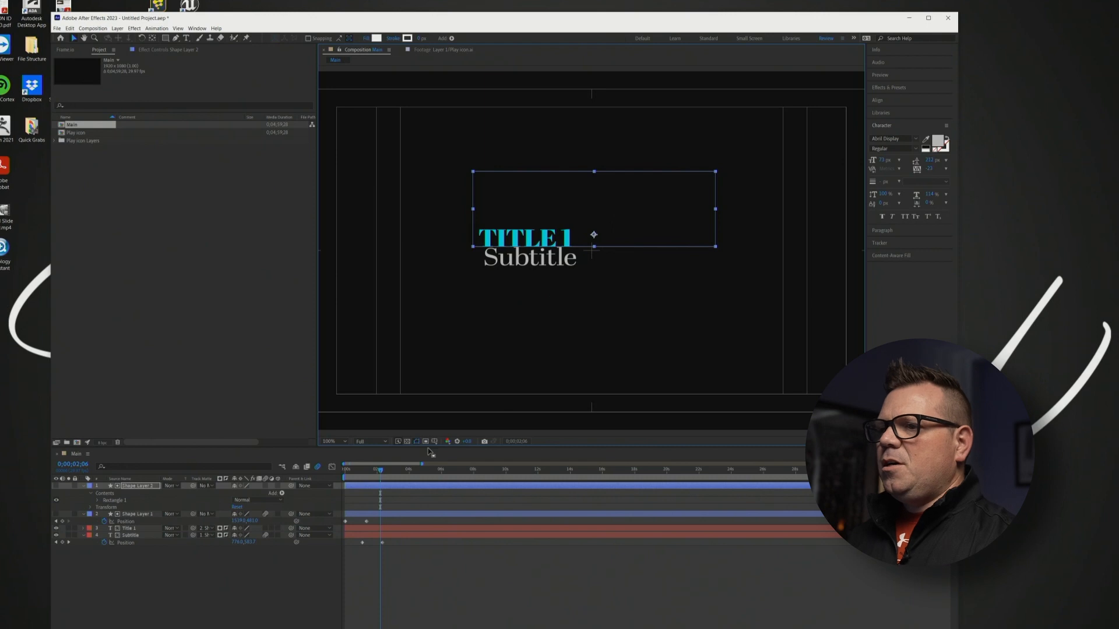
left_click_drag(365, 479, 361, 478)
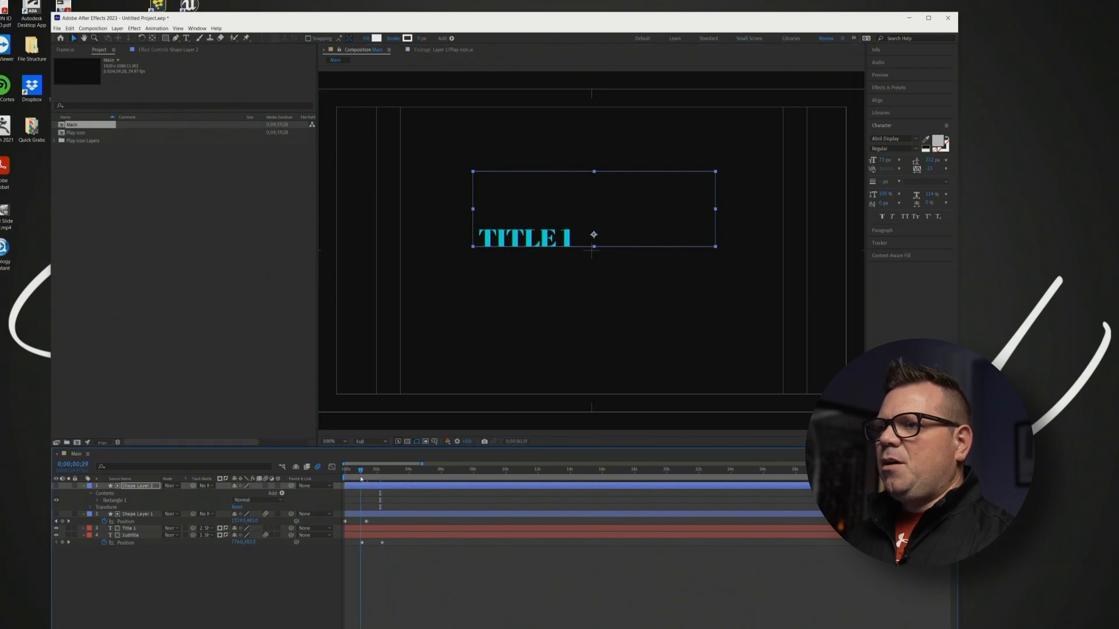
left_click(277, 558)
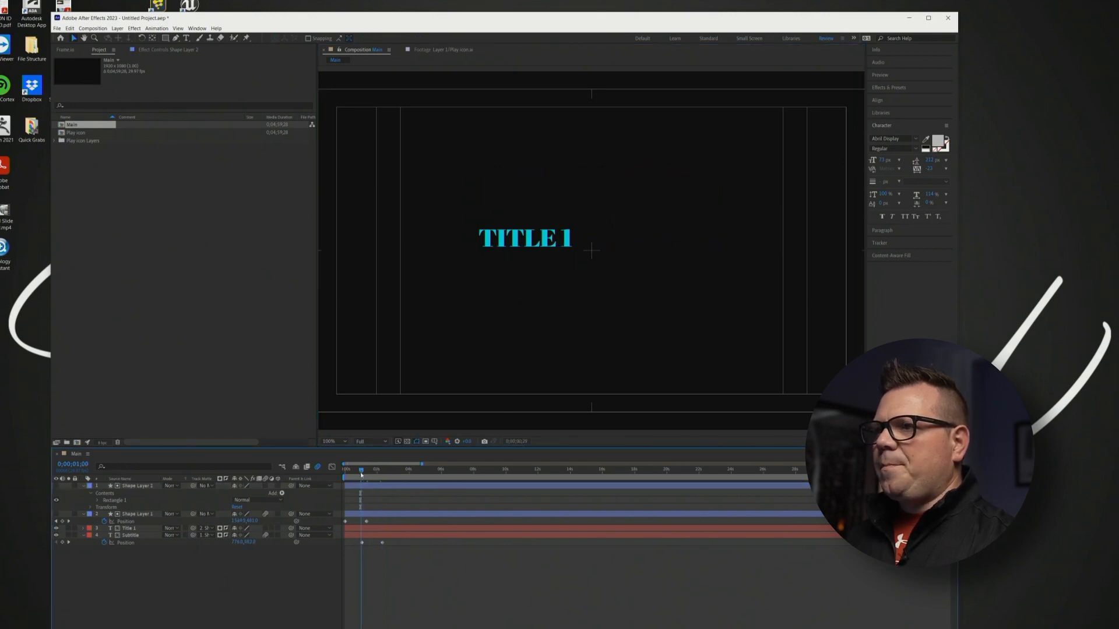
left_click_drag(361, 475, 449, 477)
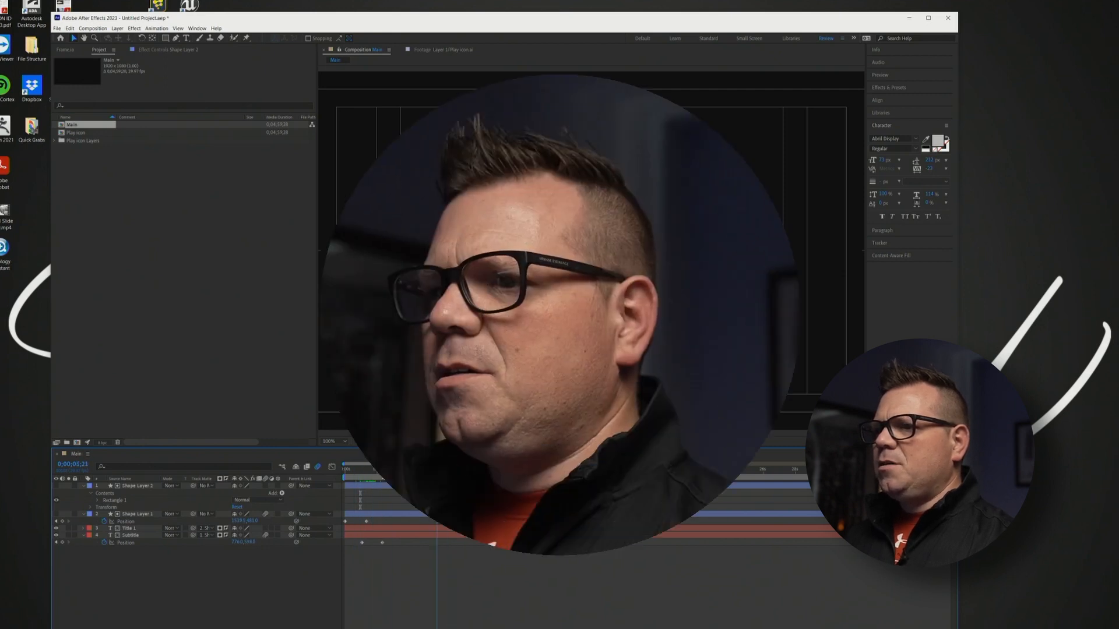